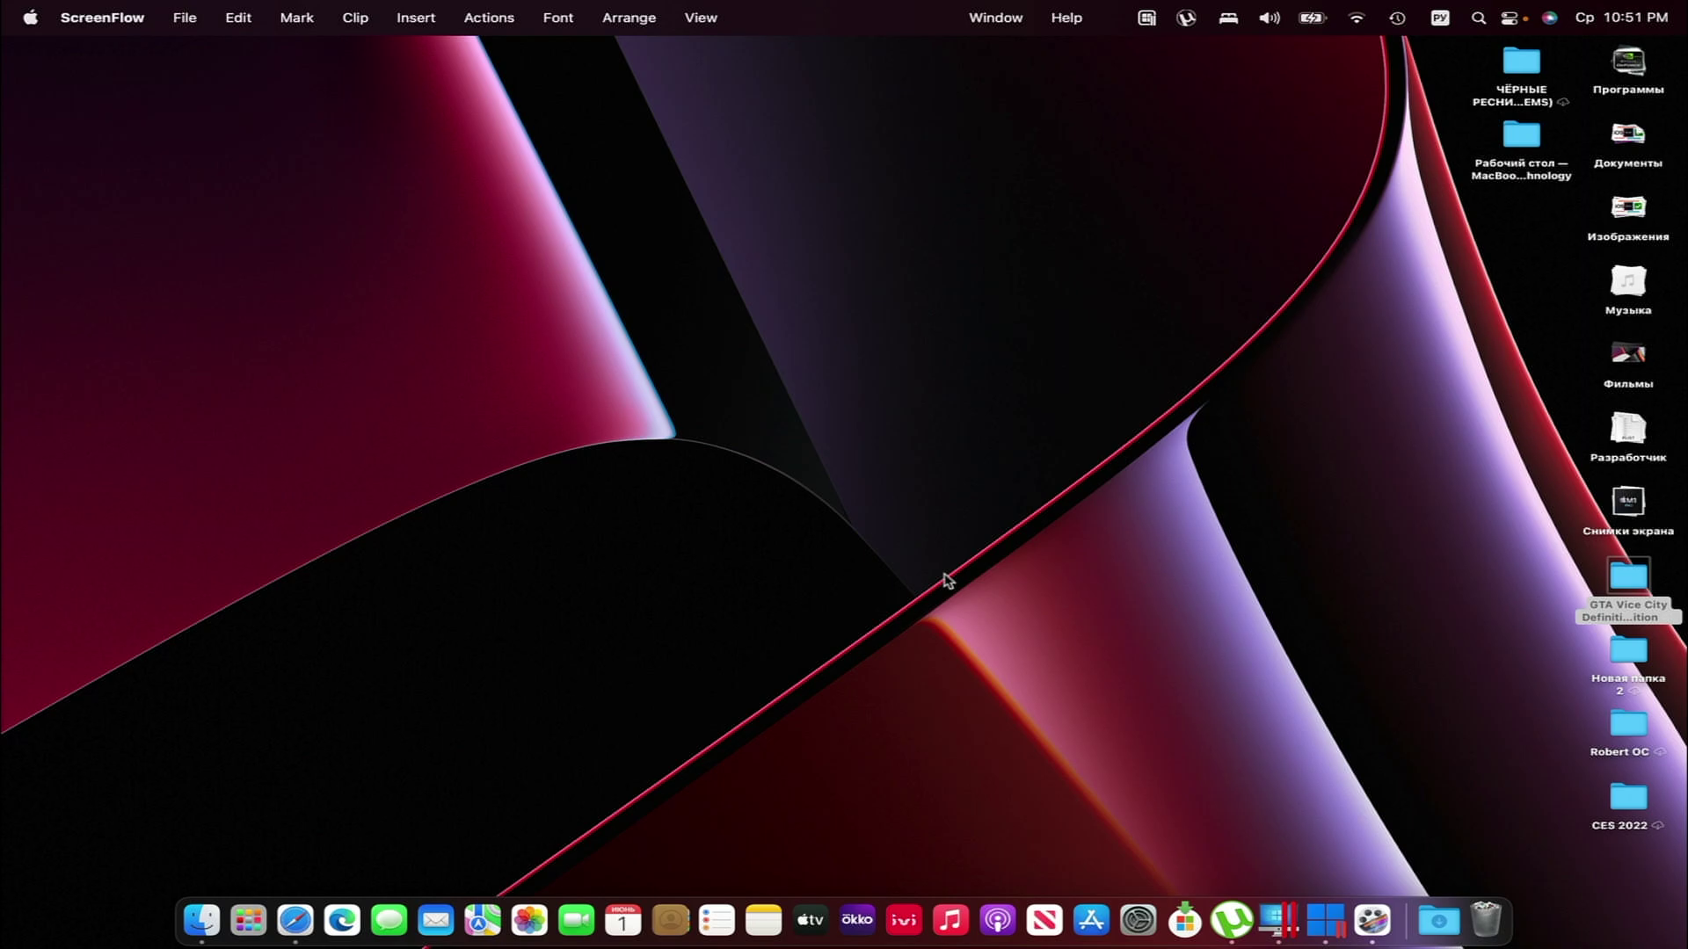
Step: Switch to the Windows 11 virtual machine and move the OfflineInsiderEnroll script to an empty area of the desktop
click(791, 599)
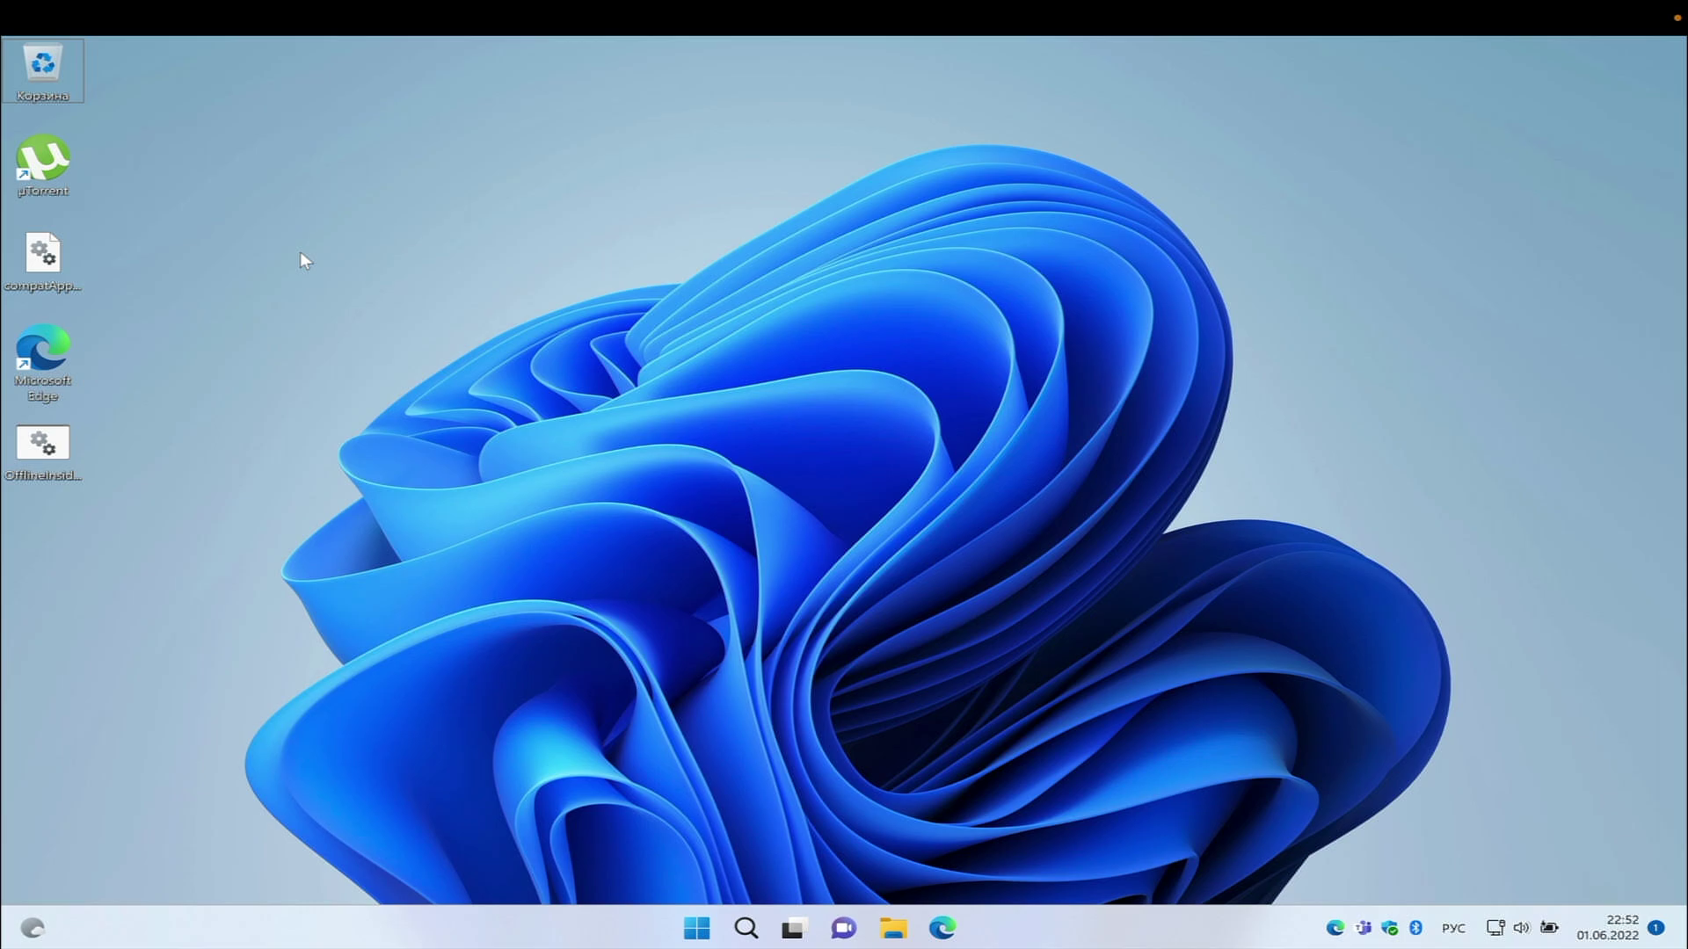
drag(42, 442, 294, 348)
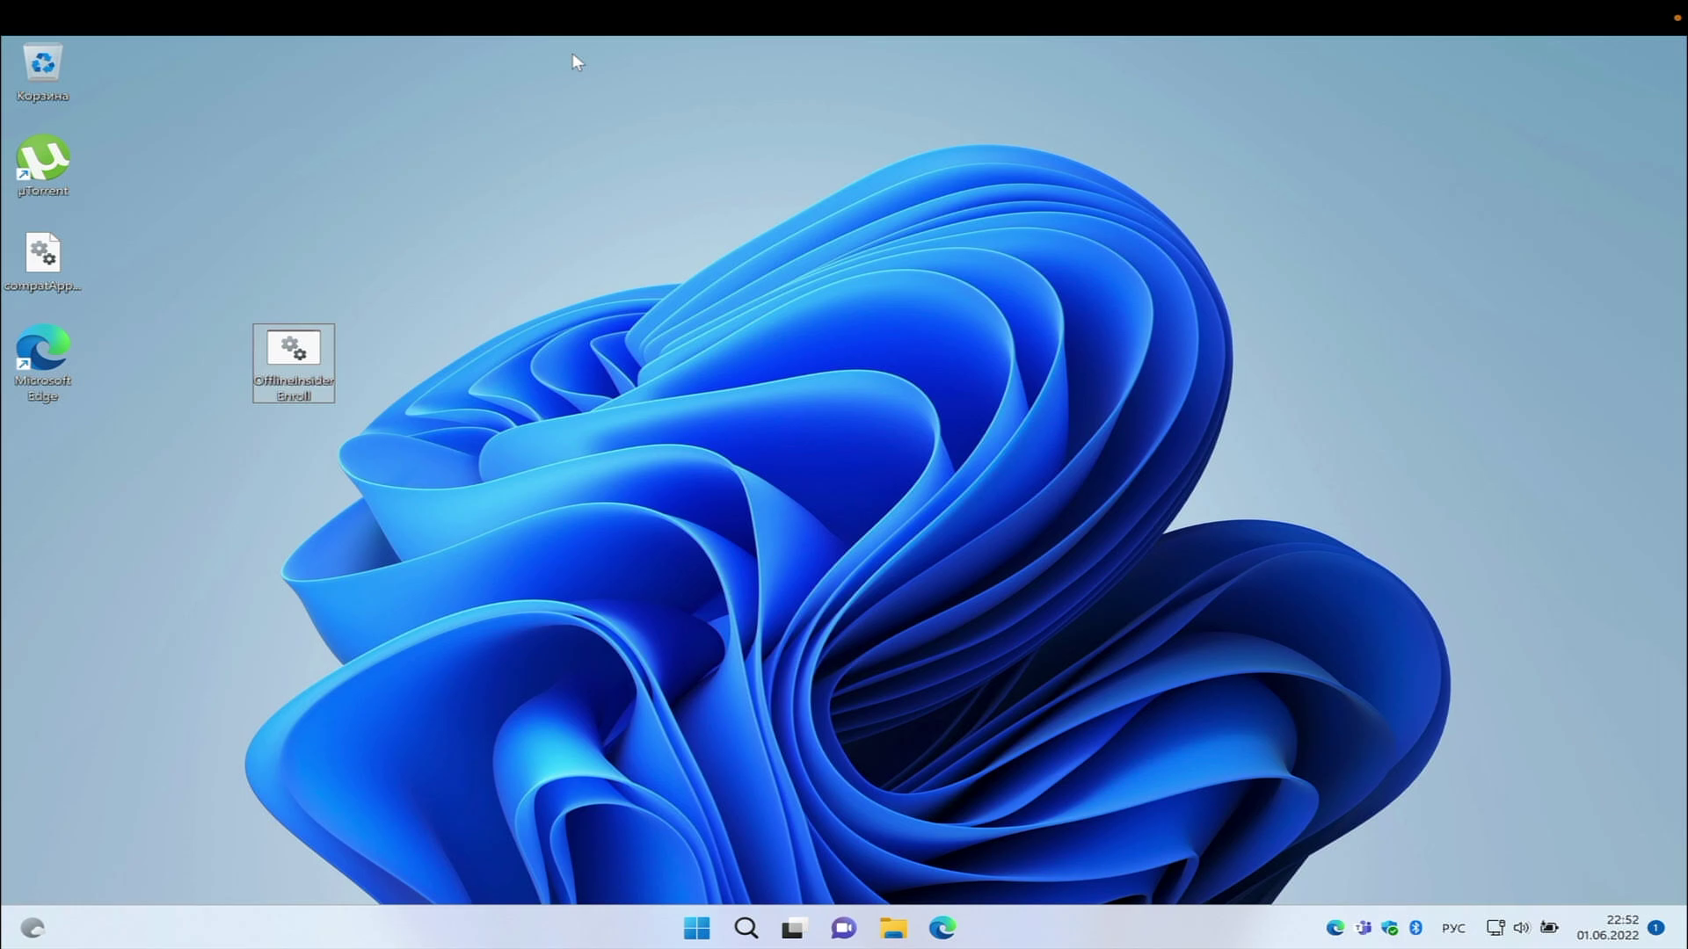
key(c)
Step: Open Local Disk (C:) in File Explorer
key(super+e)
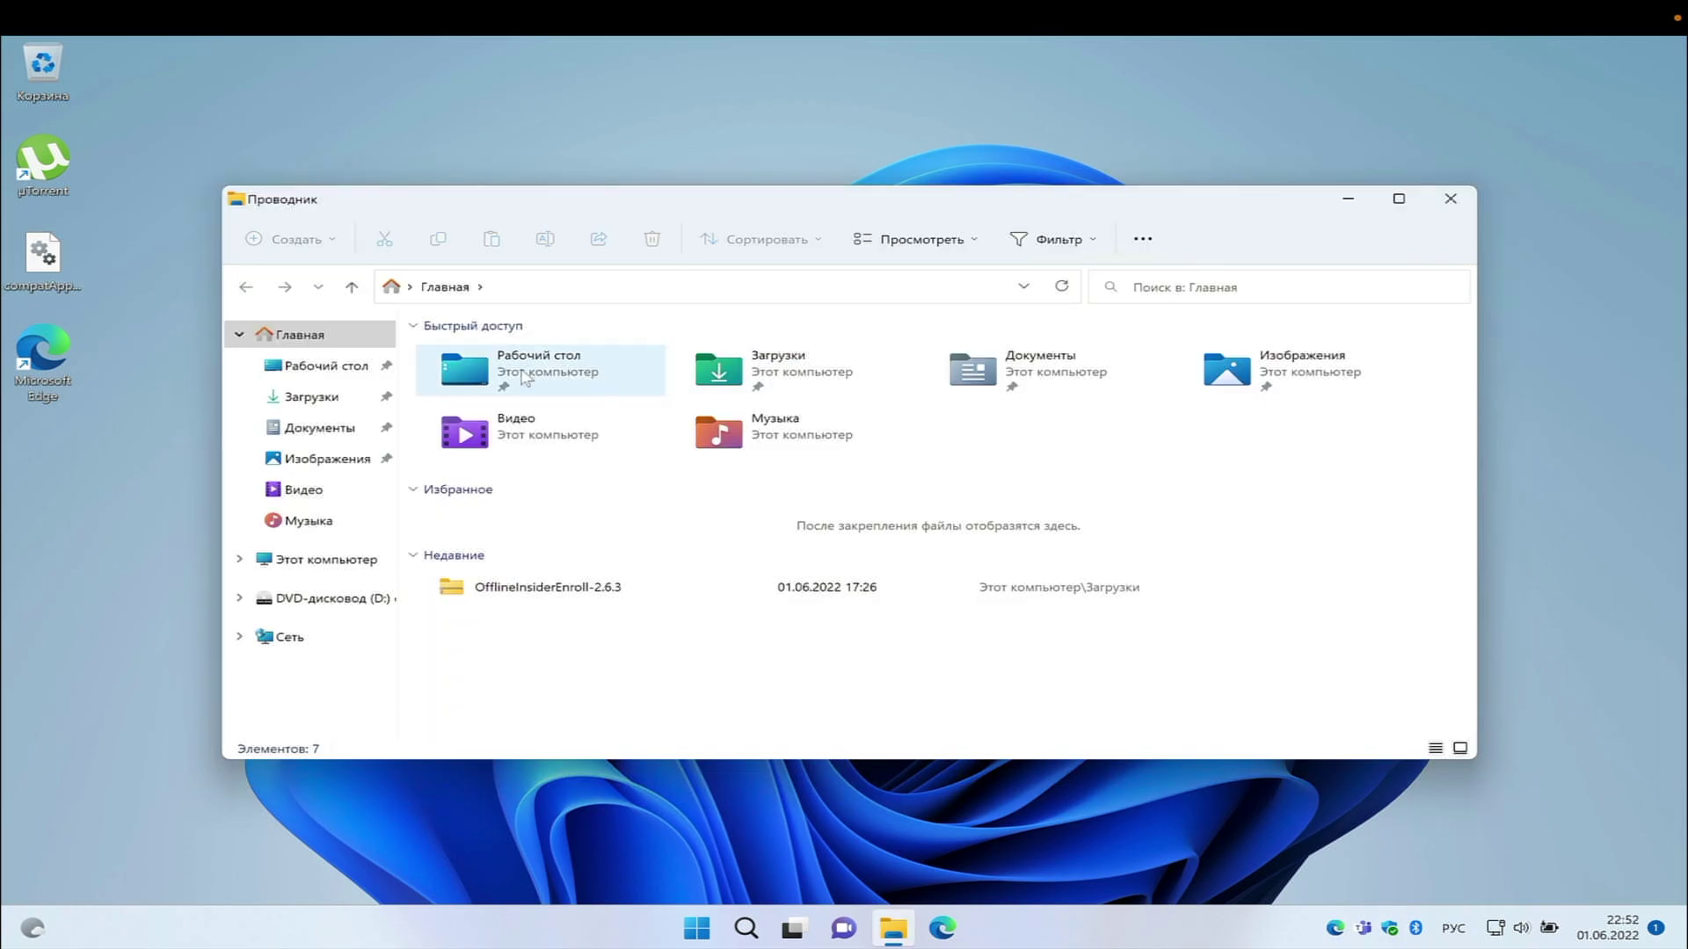
click(343, 558)
double_click(519, 495)
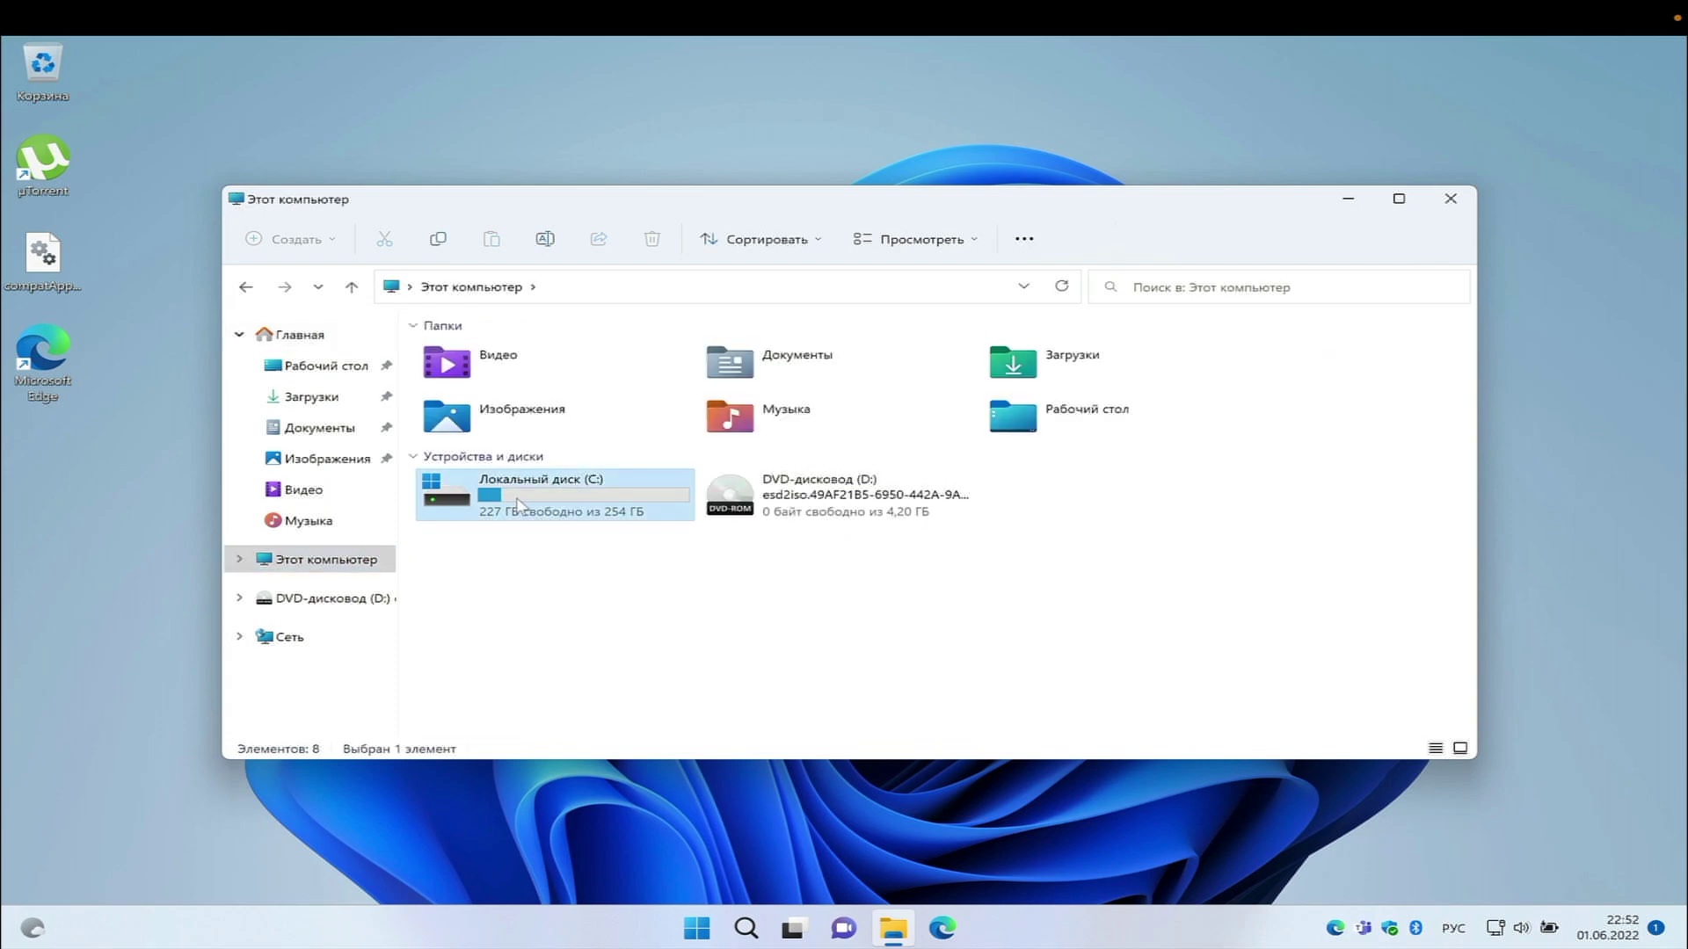
Step: Set the folder options to show hidden files, folders and drives, and apply the change
click(1021, 245)
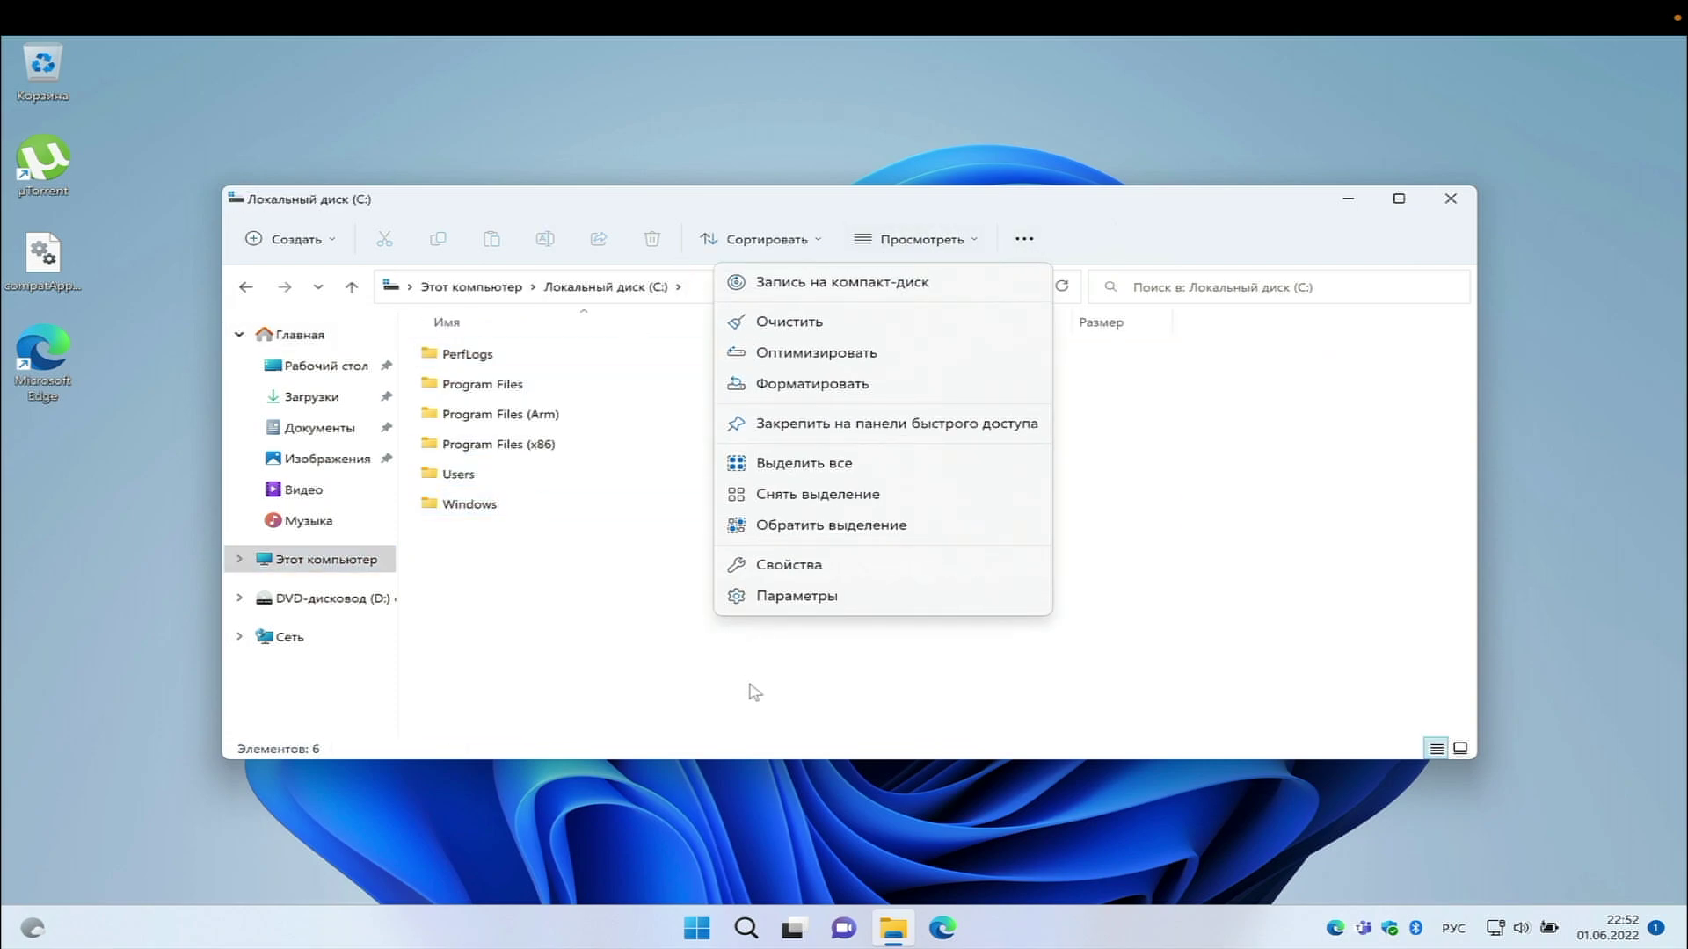
click(794, 595)
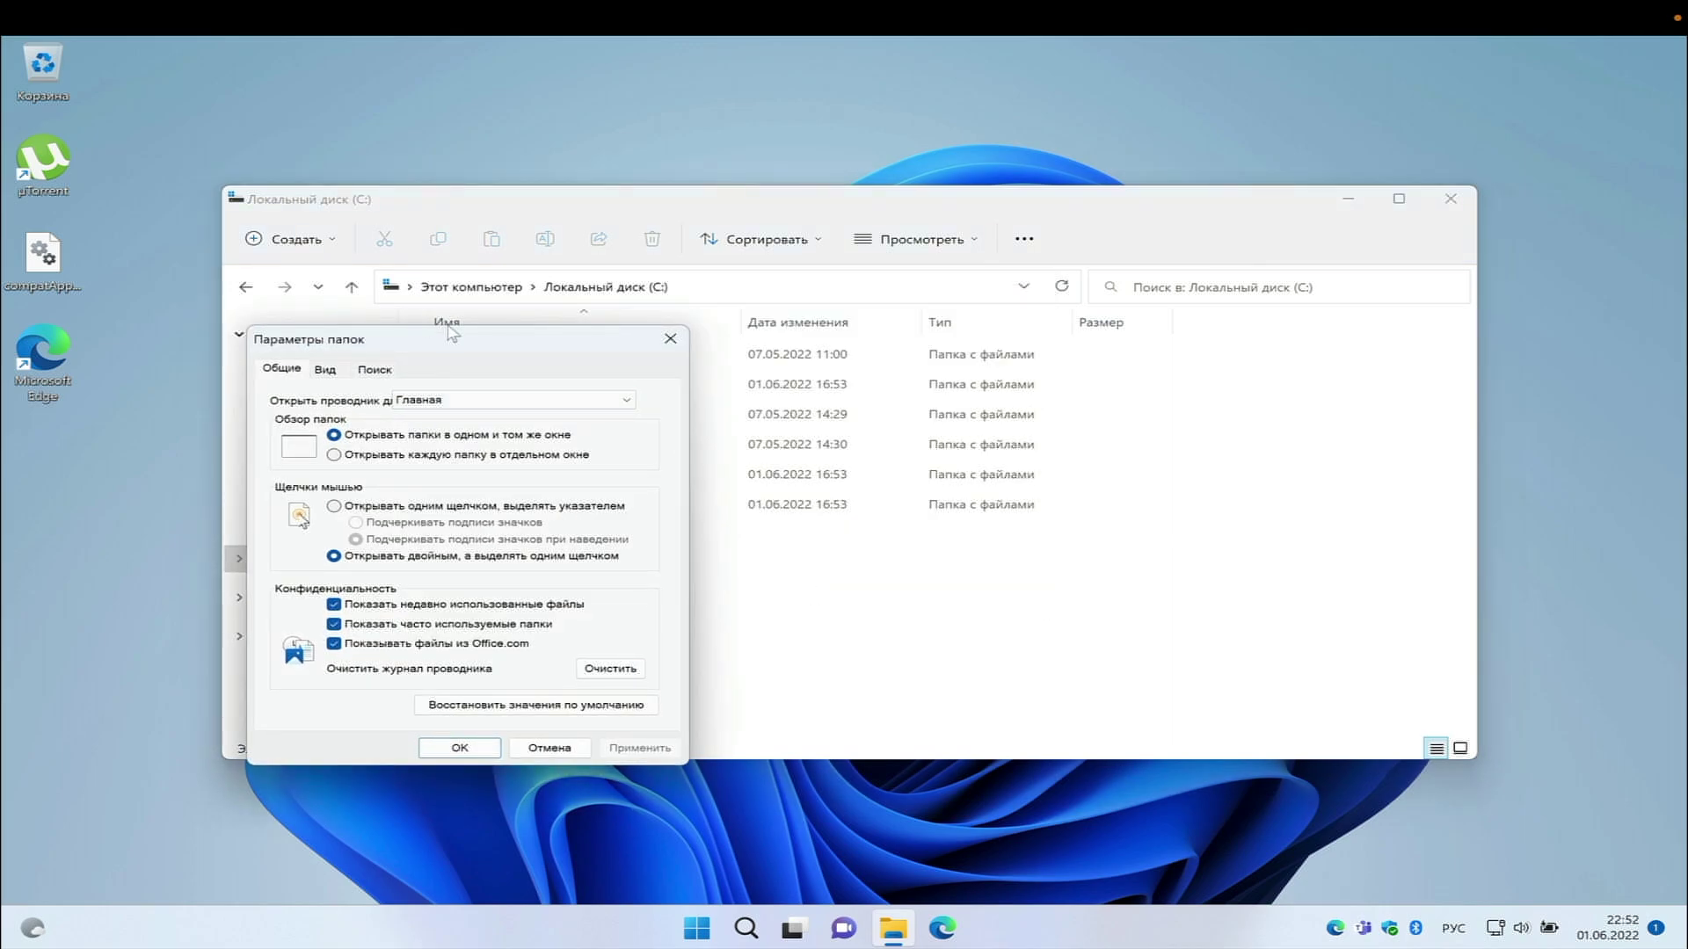
drag(454, 340, 785, 322)
click(657, 349)
scroll(780, 582, down, 4)
scroll(781, 582, down, 3)
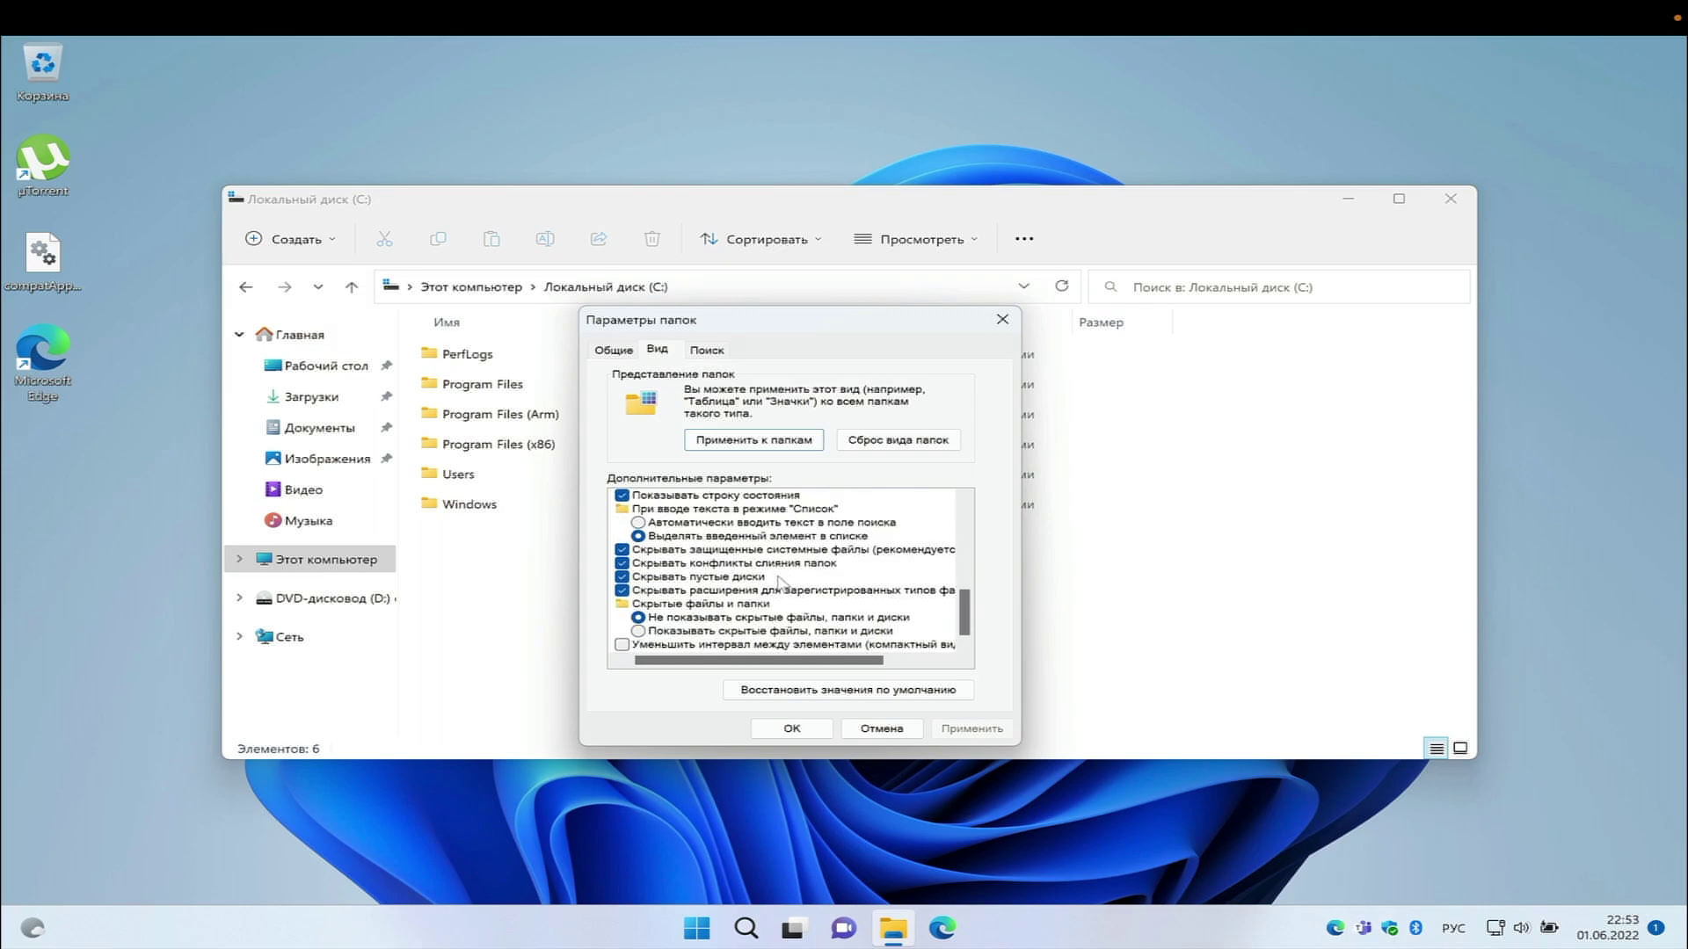
click(656, 630)
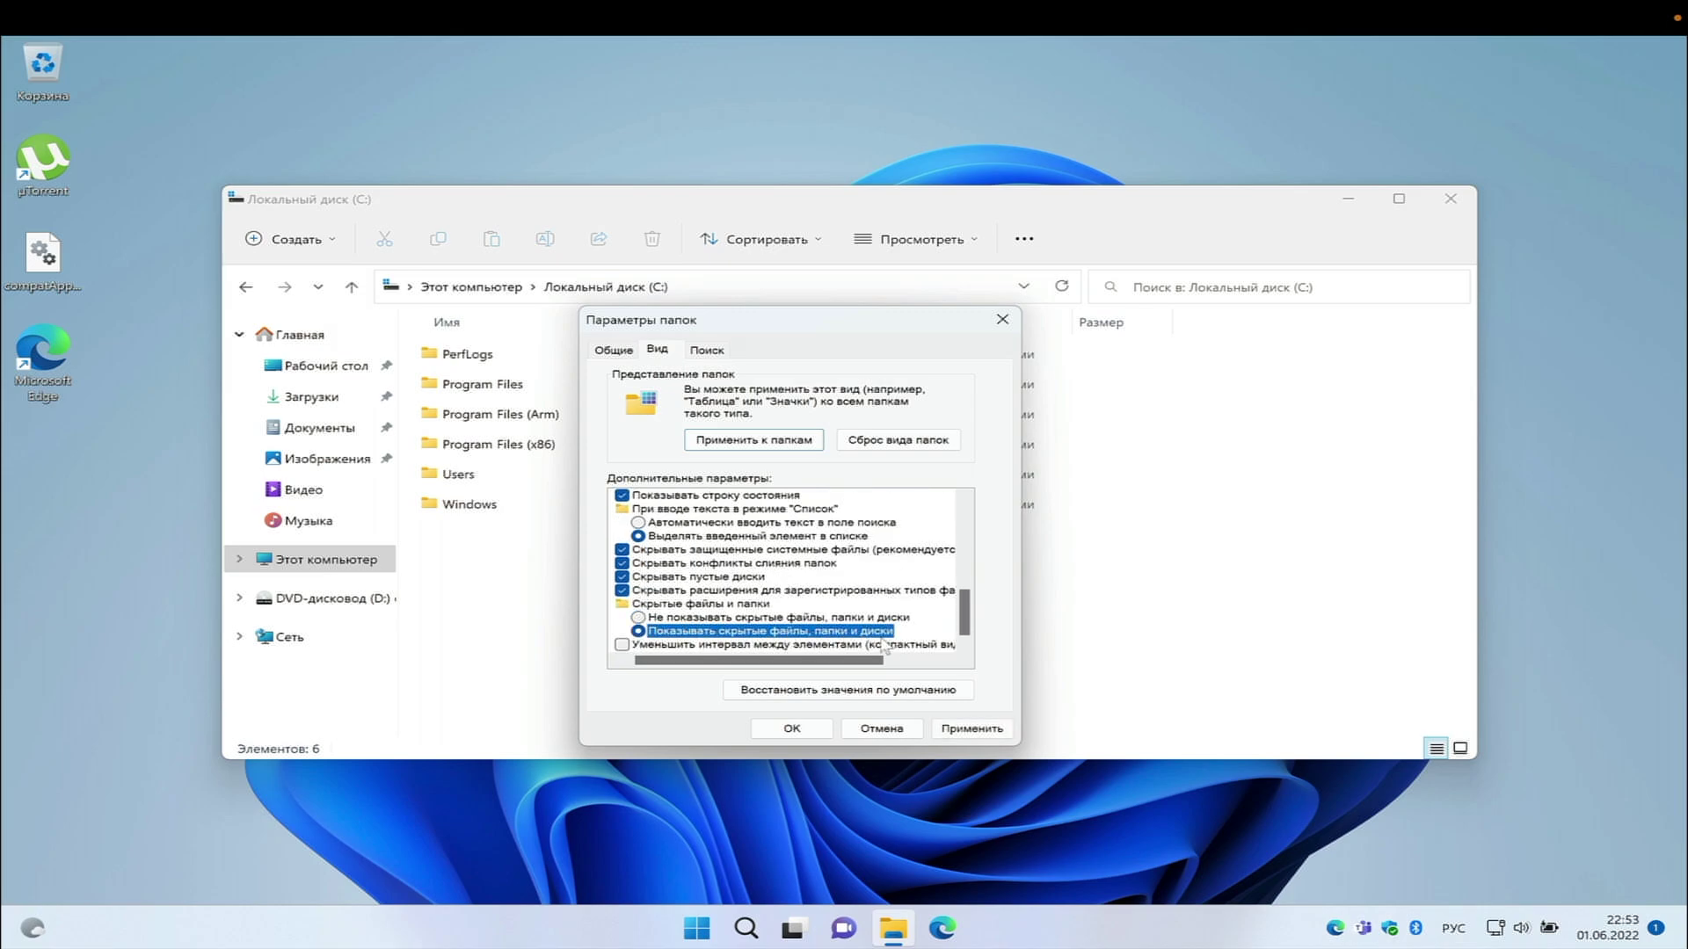
click(939, 737)
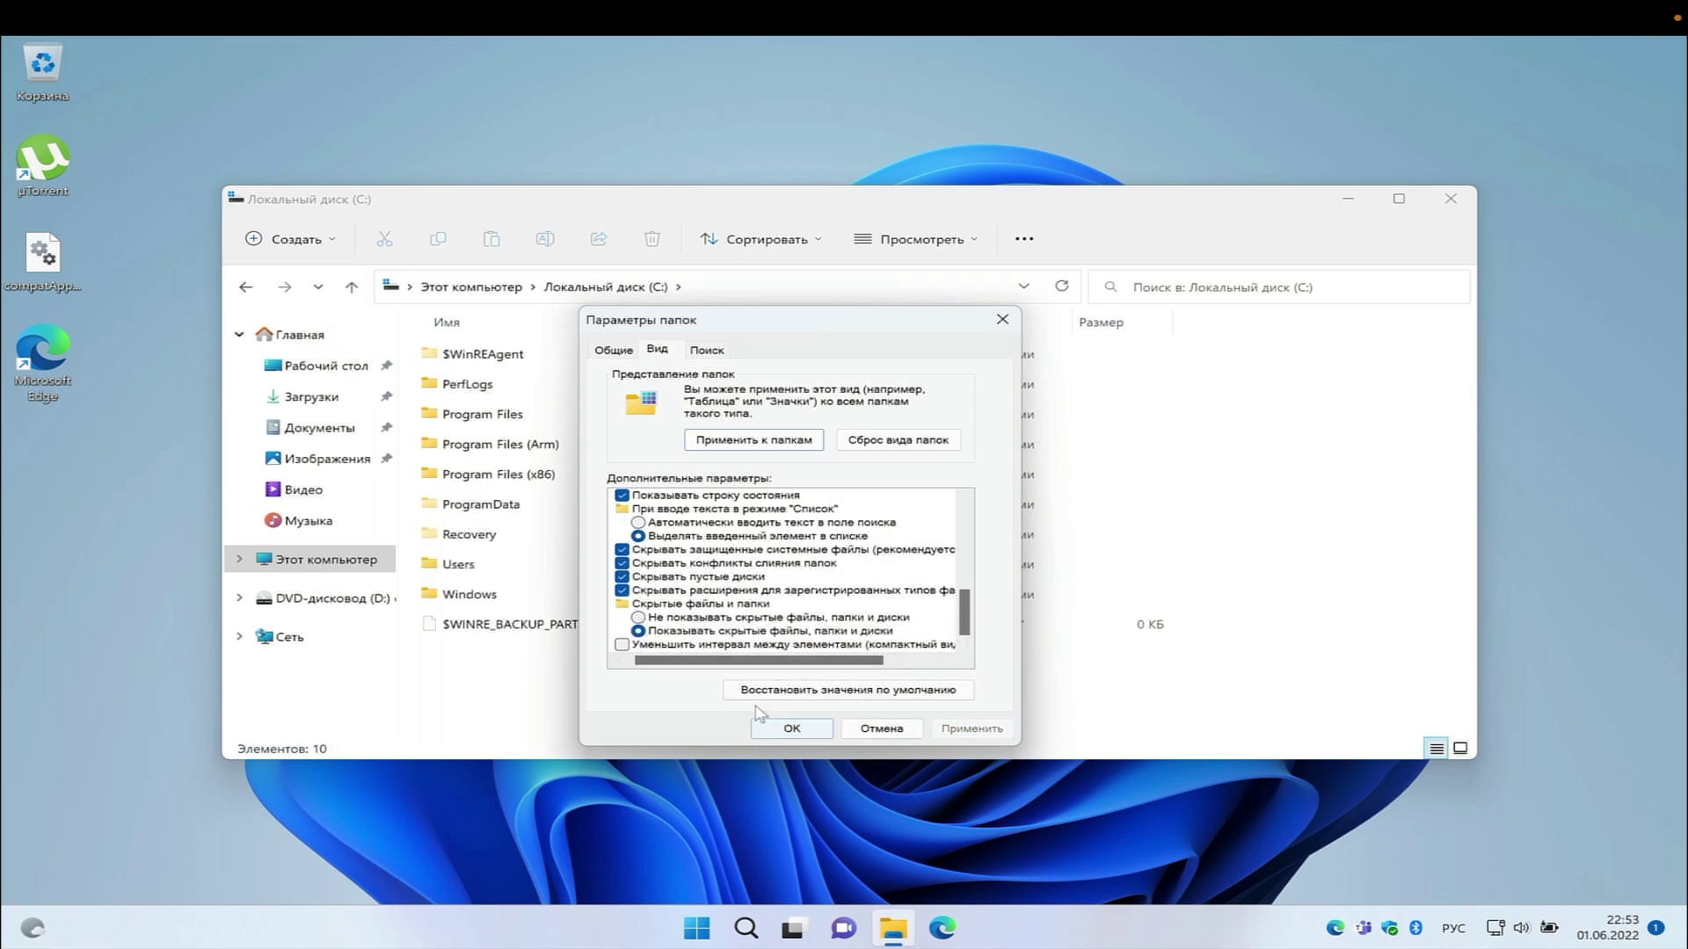
click(768, 728)
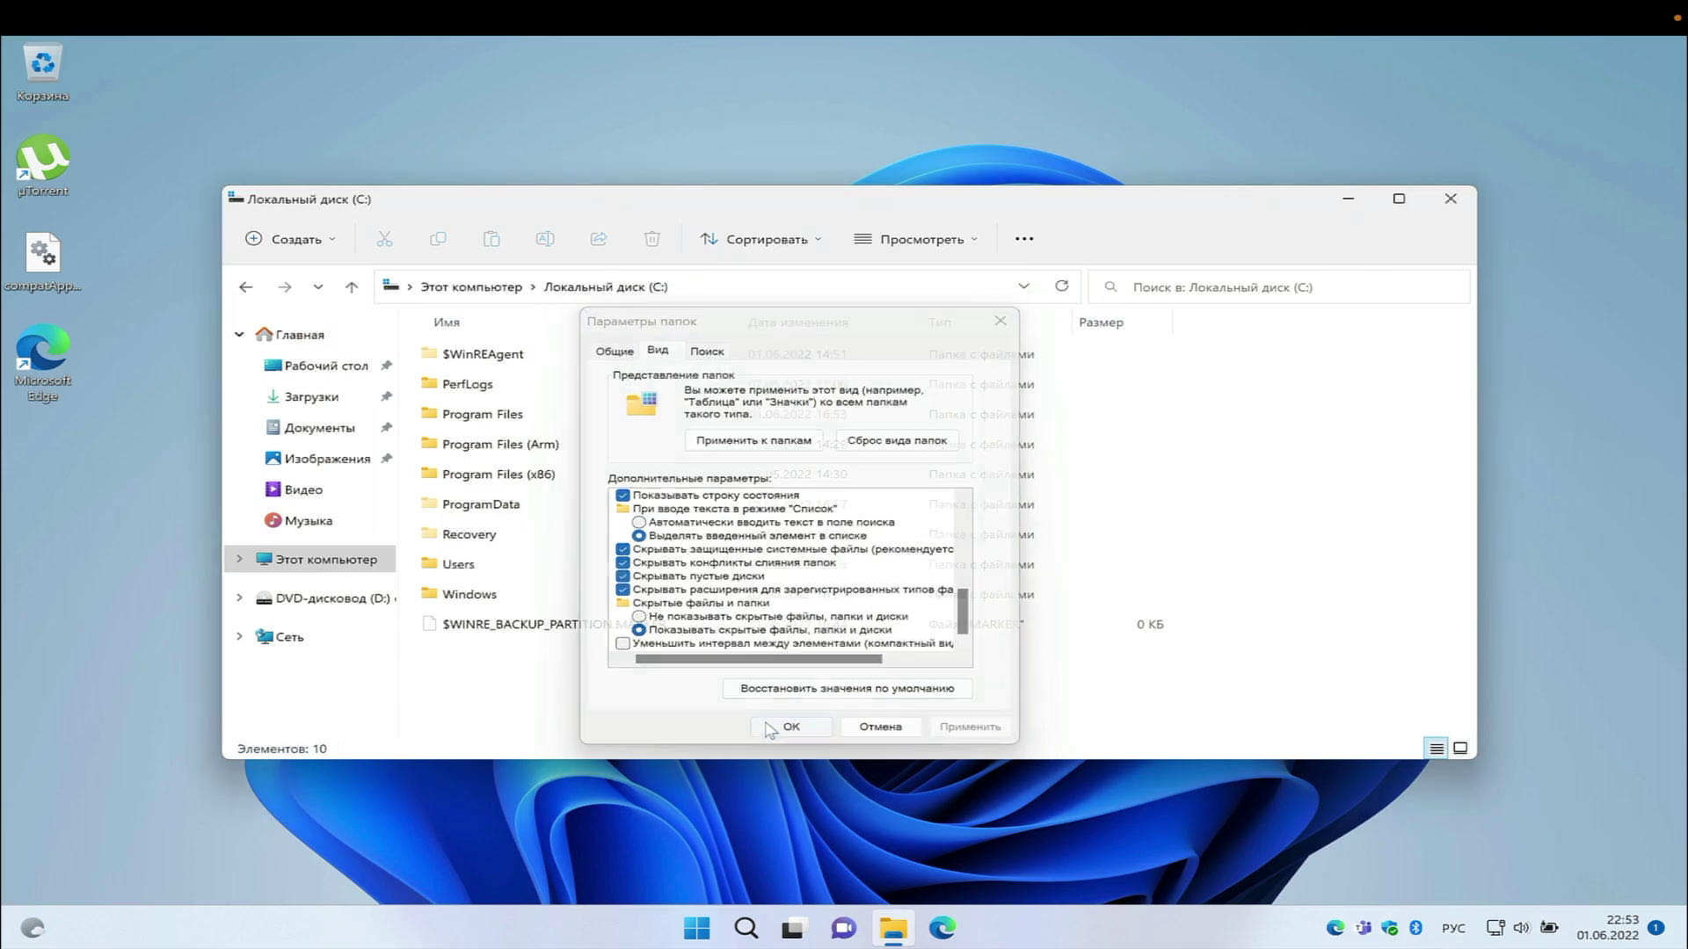
Step: Check inside the $WinREAgent folder and move compatAppraiserResources.dll from the desktop to the root of Local Disk (C:)
double_click(483, 355)
click(253, 297)
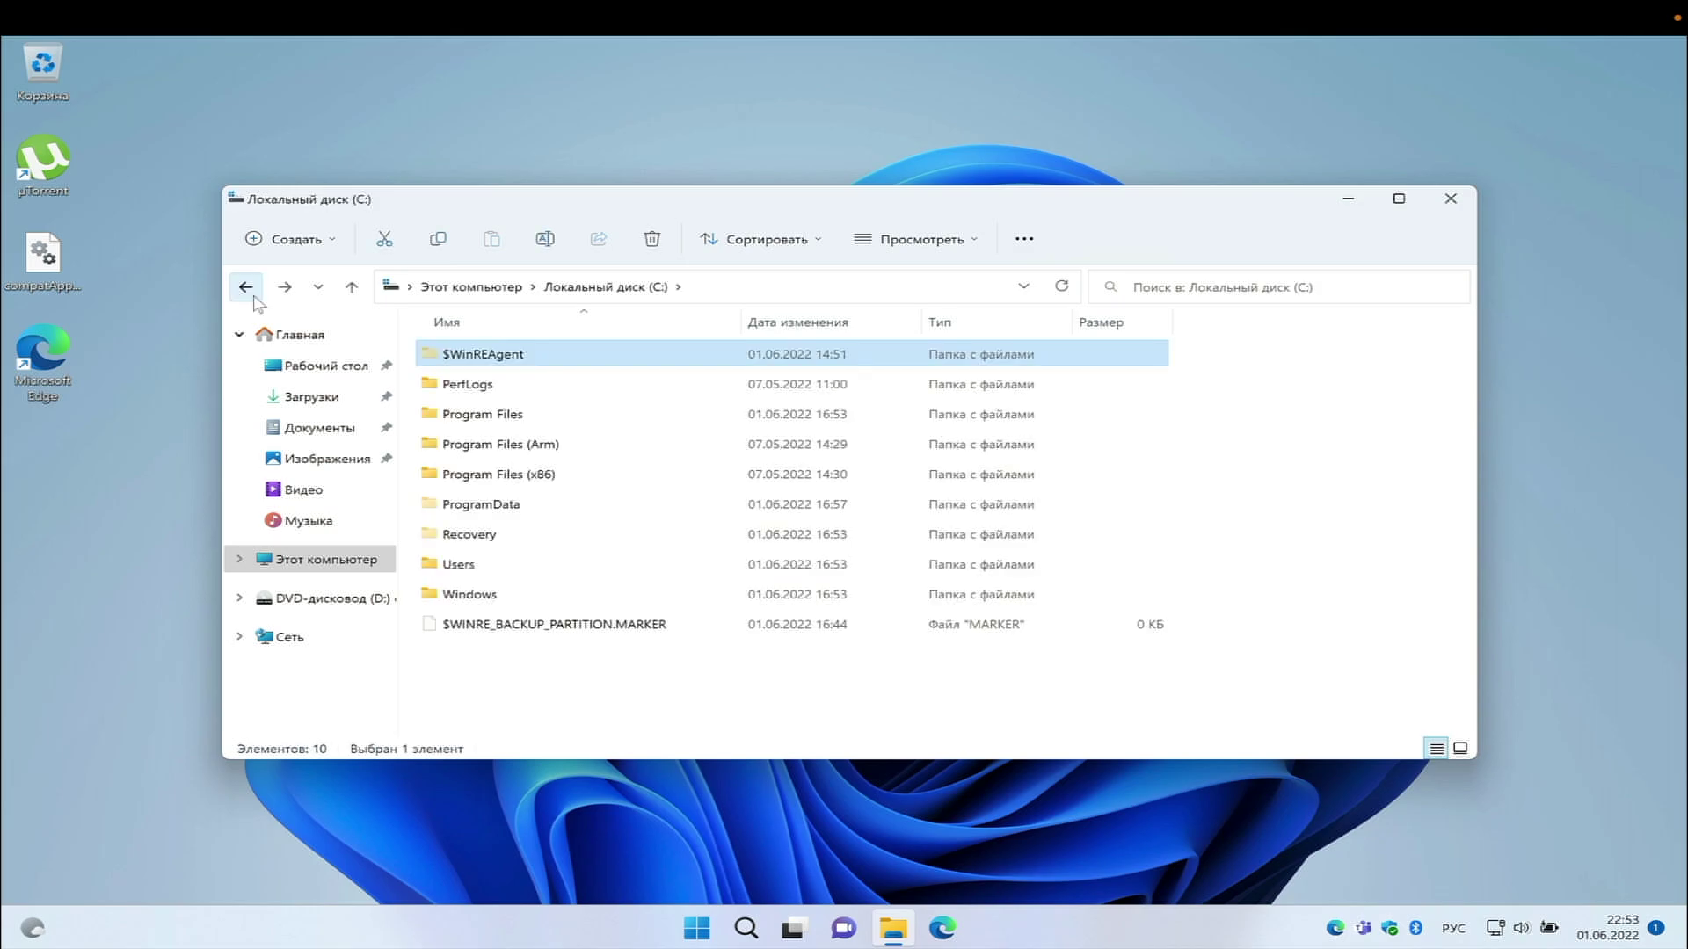
drag(42, 257, 503, 705)
click(504, 682)
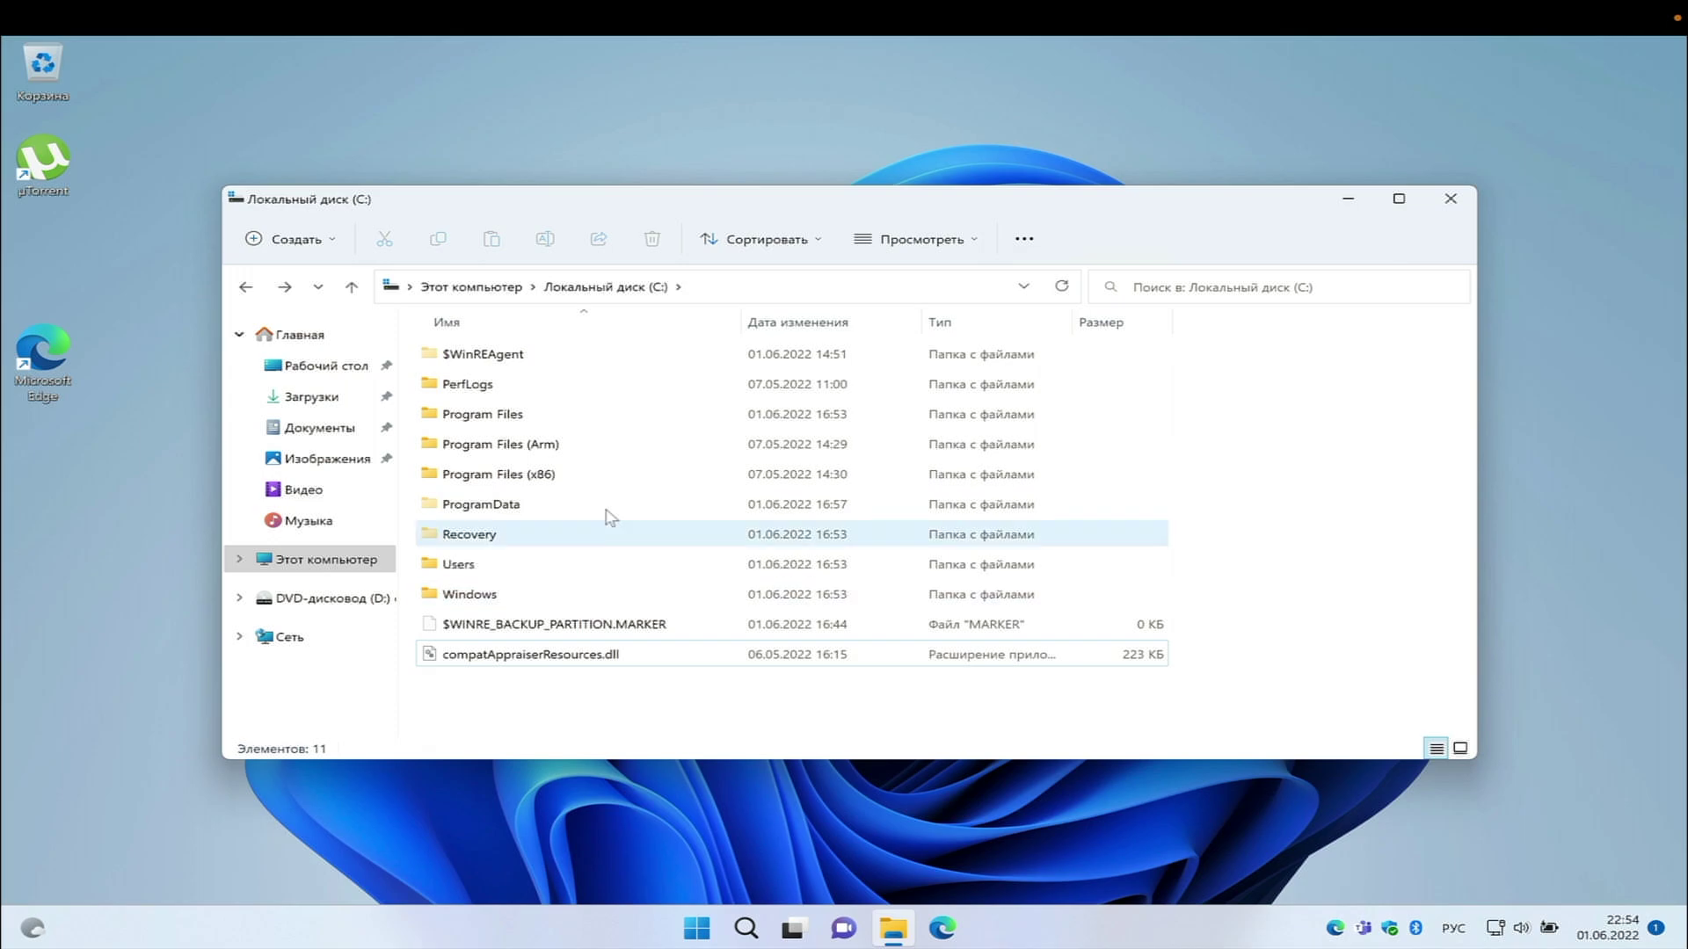
Step: Review compatAppraiserResources.dll on Local Disk (C:) and close the File Explorer window
click(1024, 238)
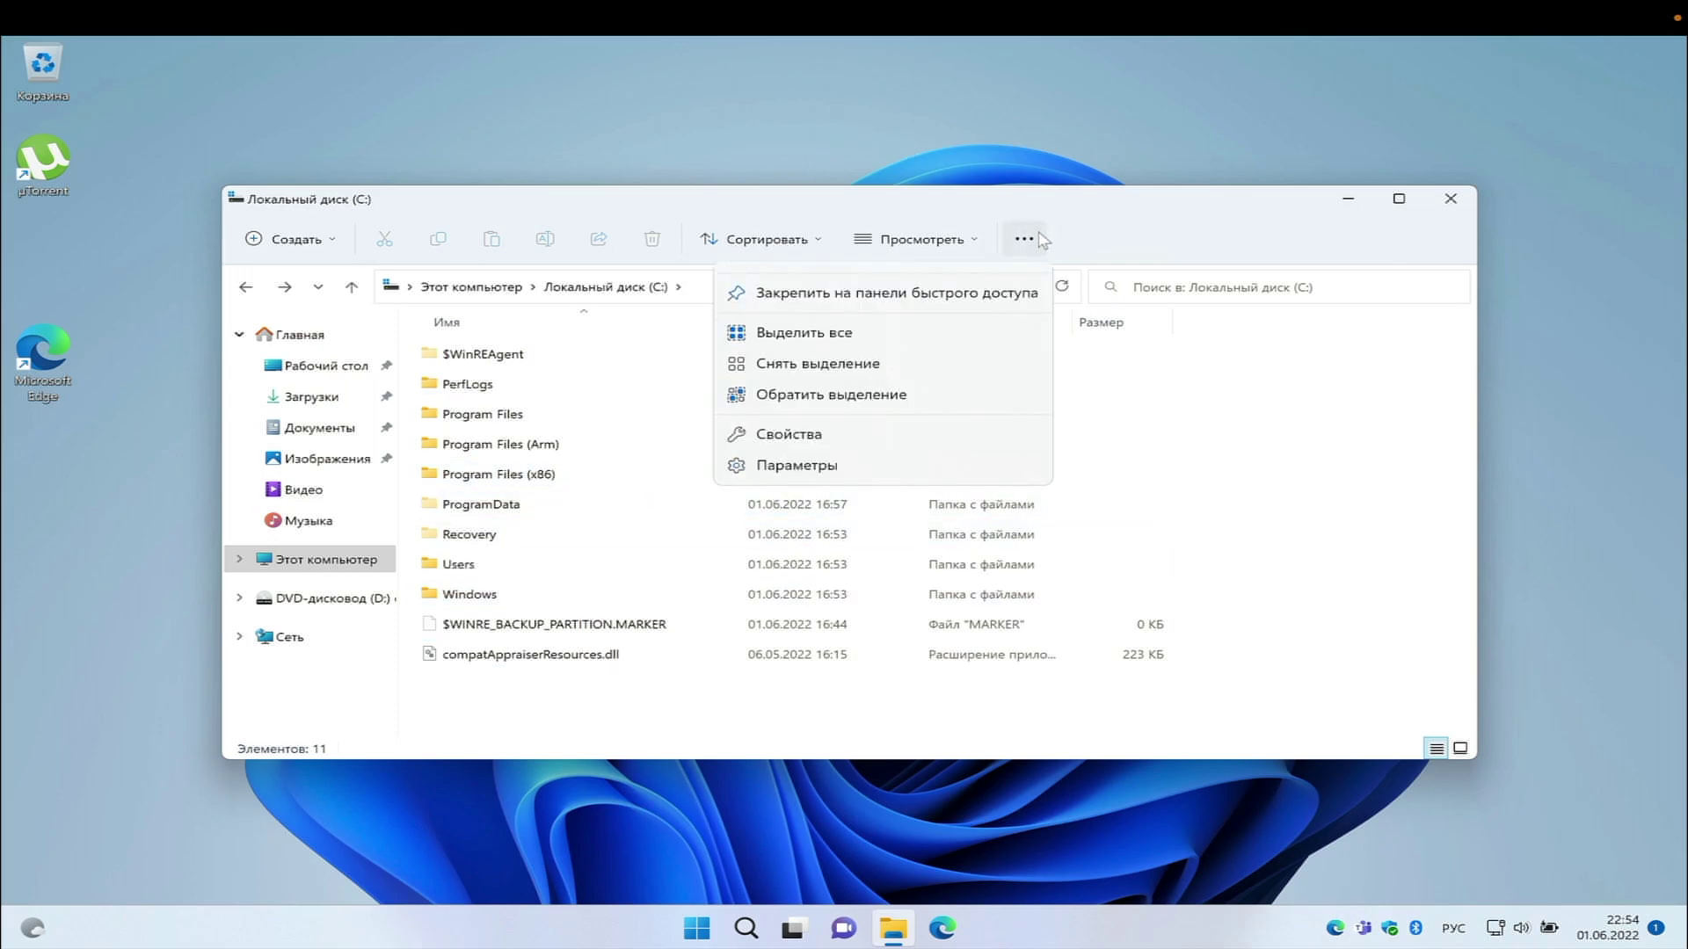
click(1255, 516)
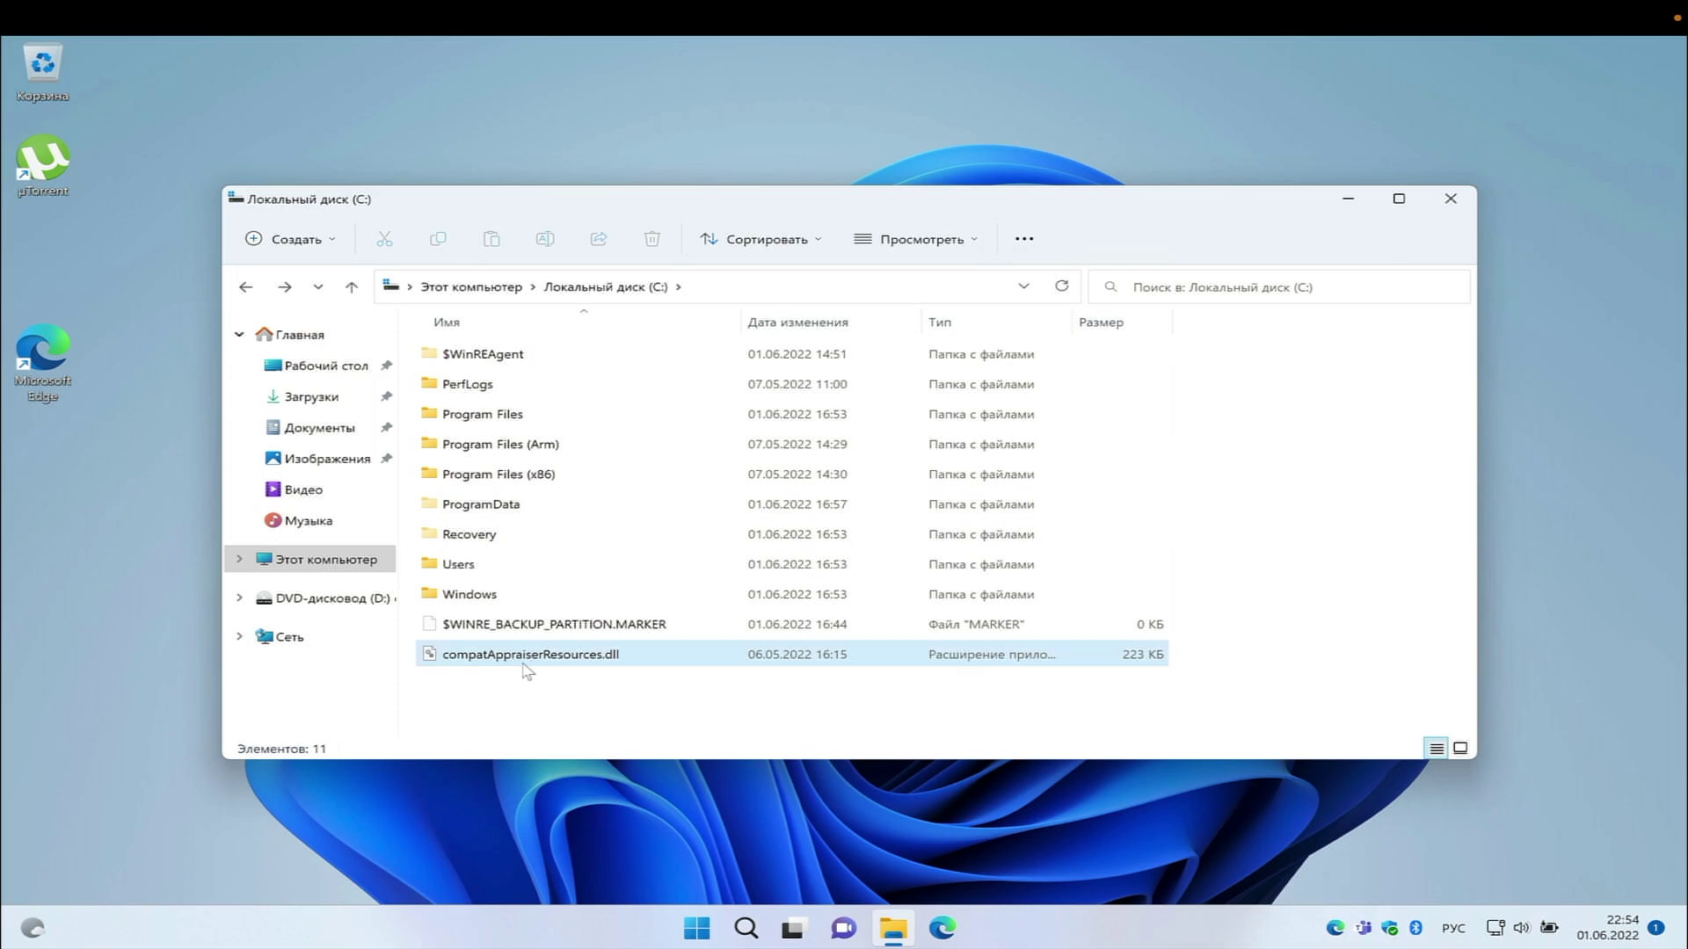
mouse_move(532, 668)
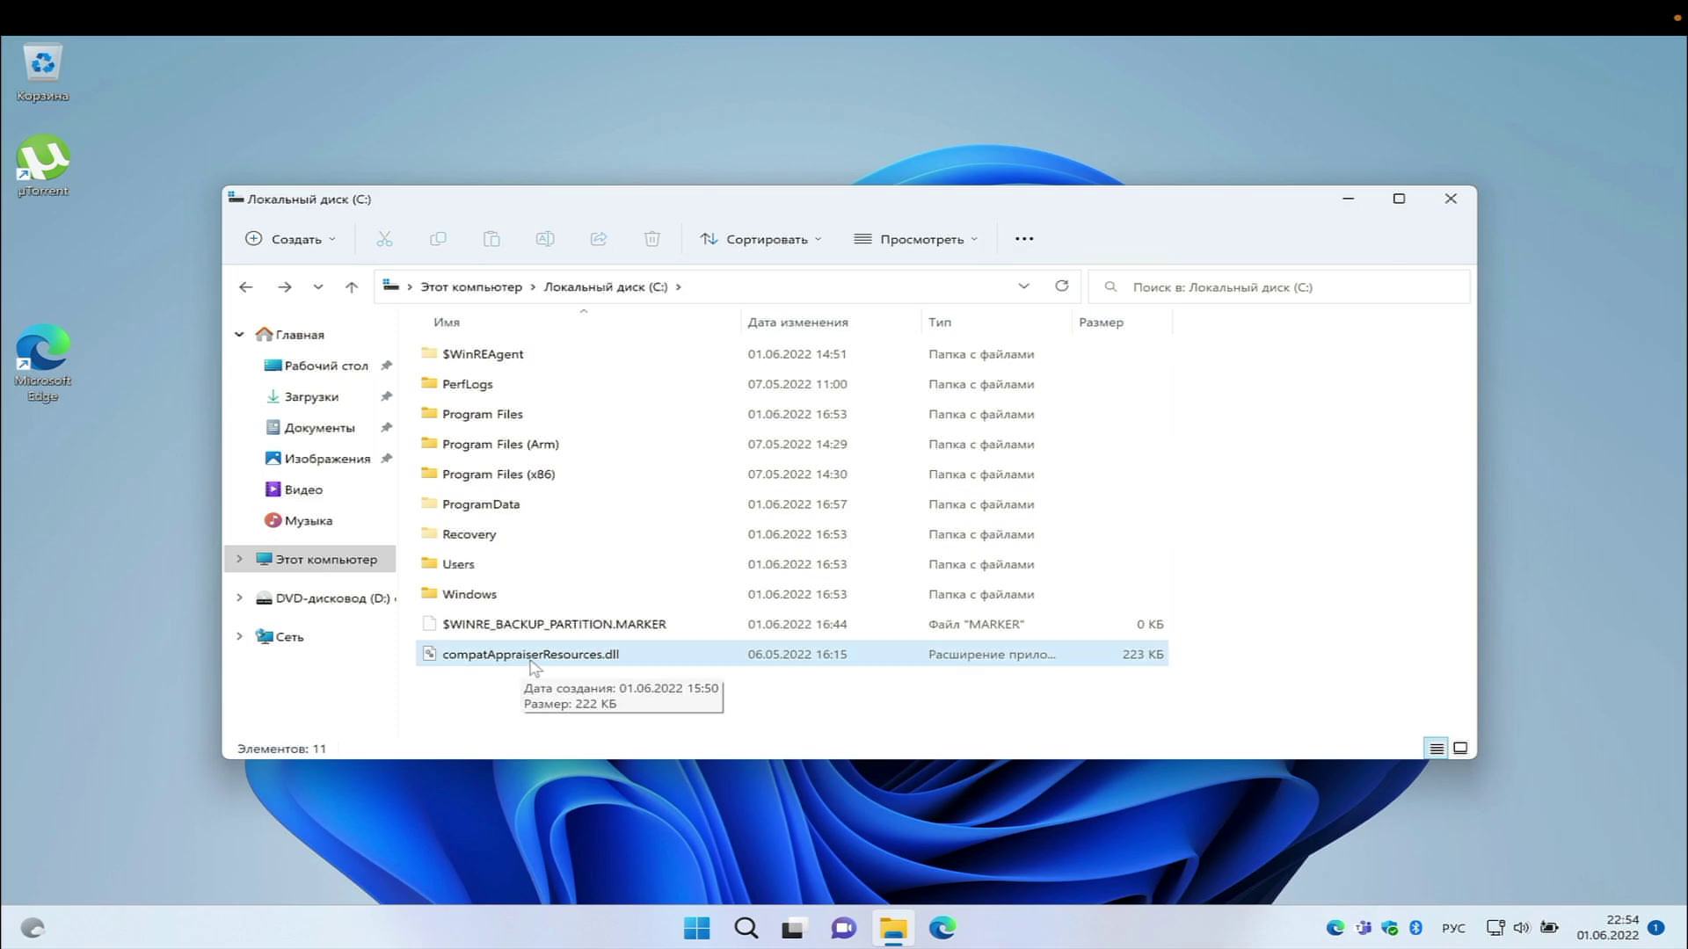
click(1450, 199)
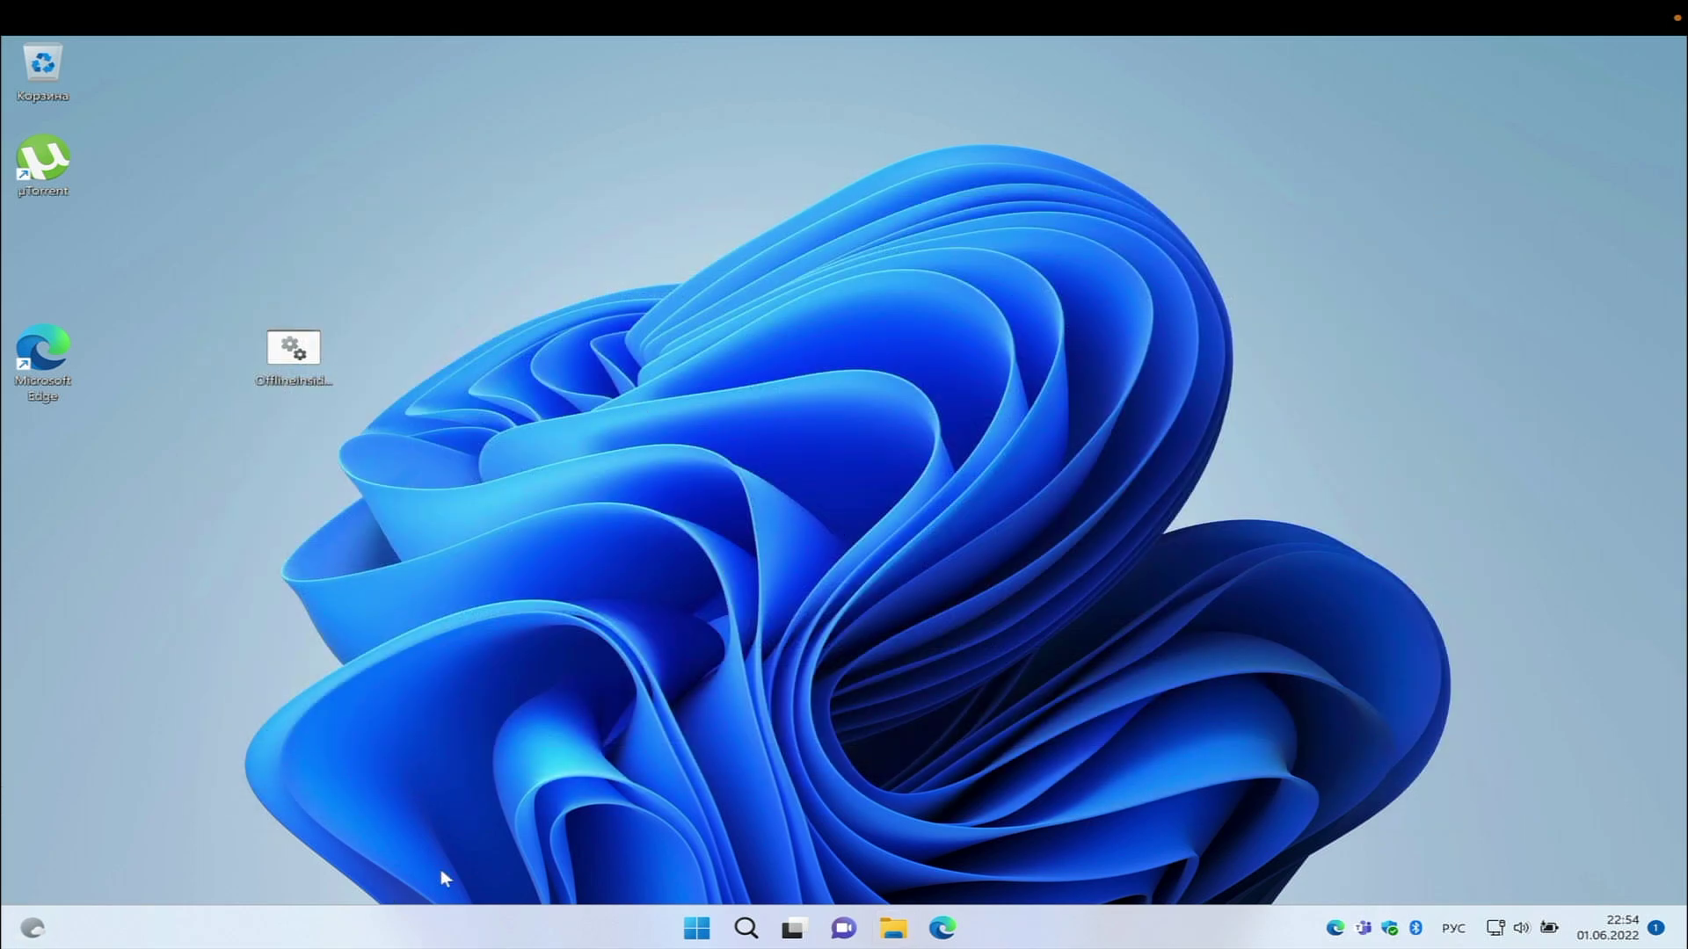
Step: View the Windows Insider Program page of the Windows Update settings, and close Settings
click(697, 928)
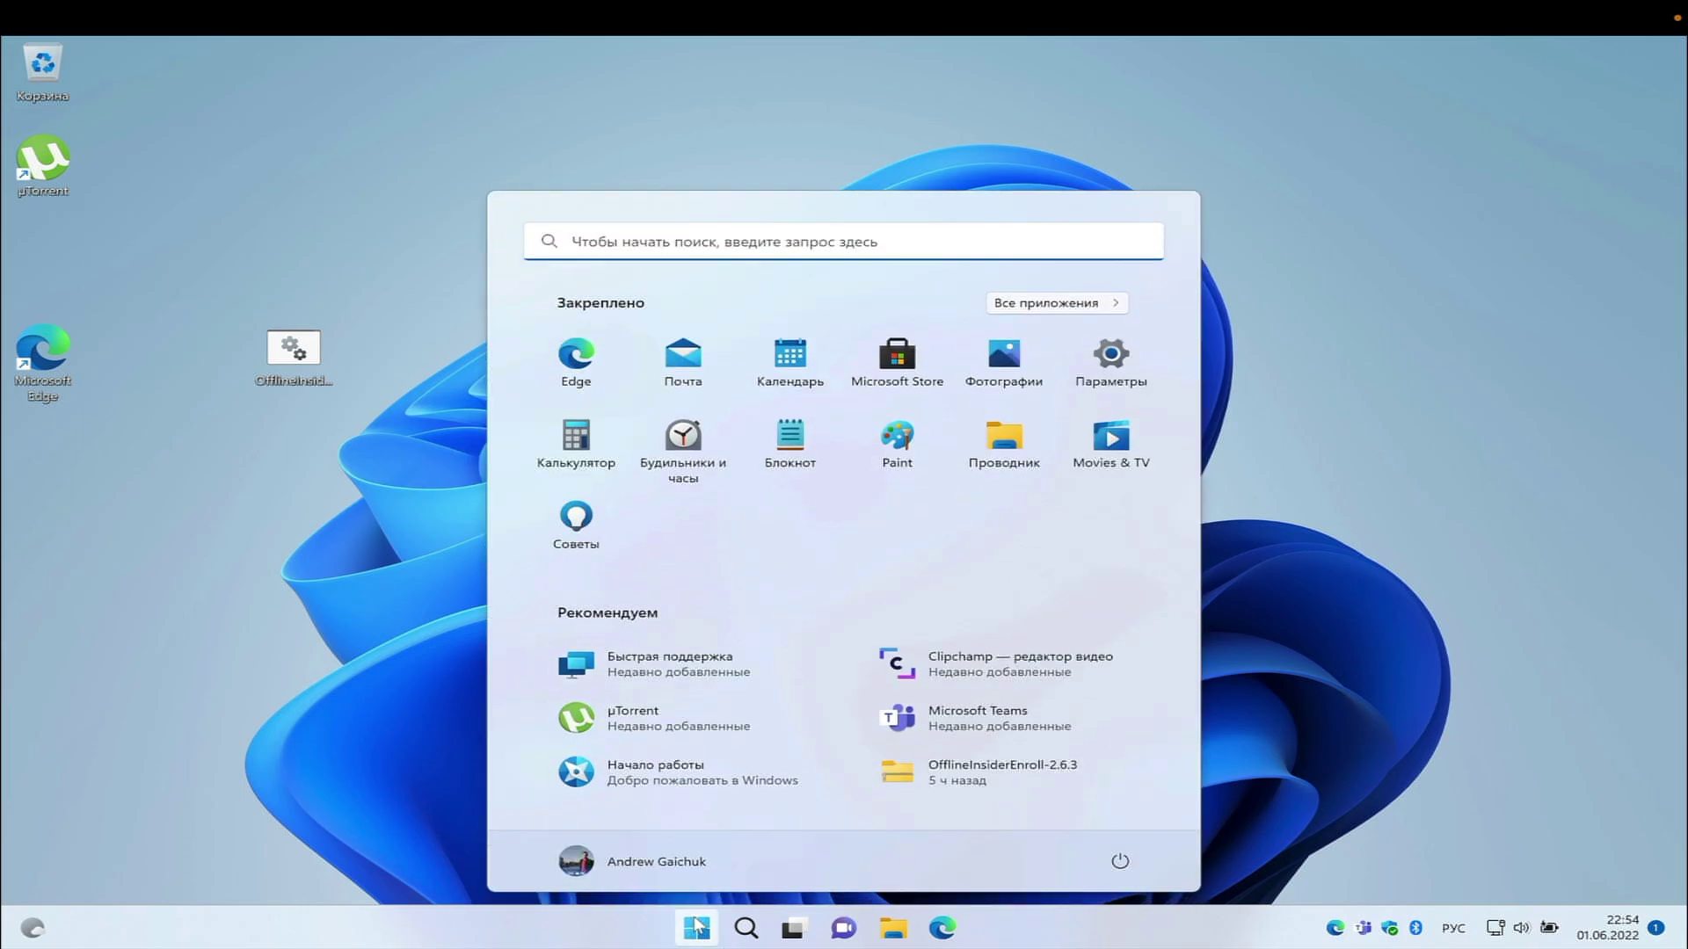
click(1111, 362)
click(151, 628)
click(690, 550)
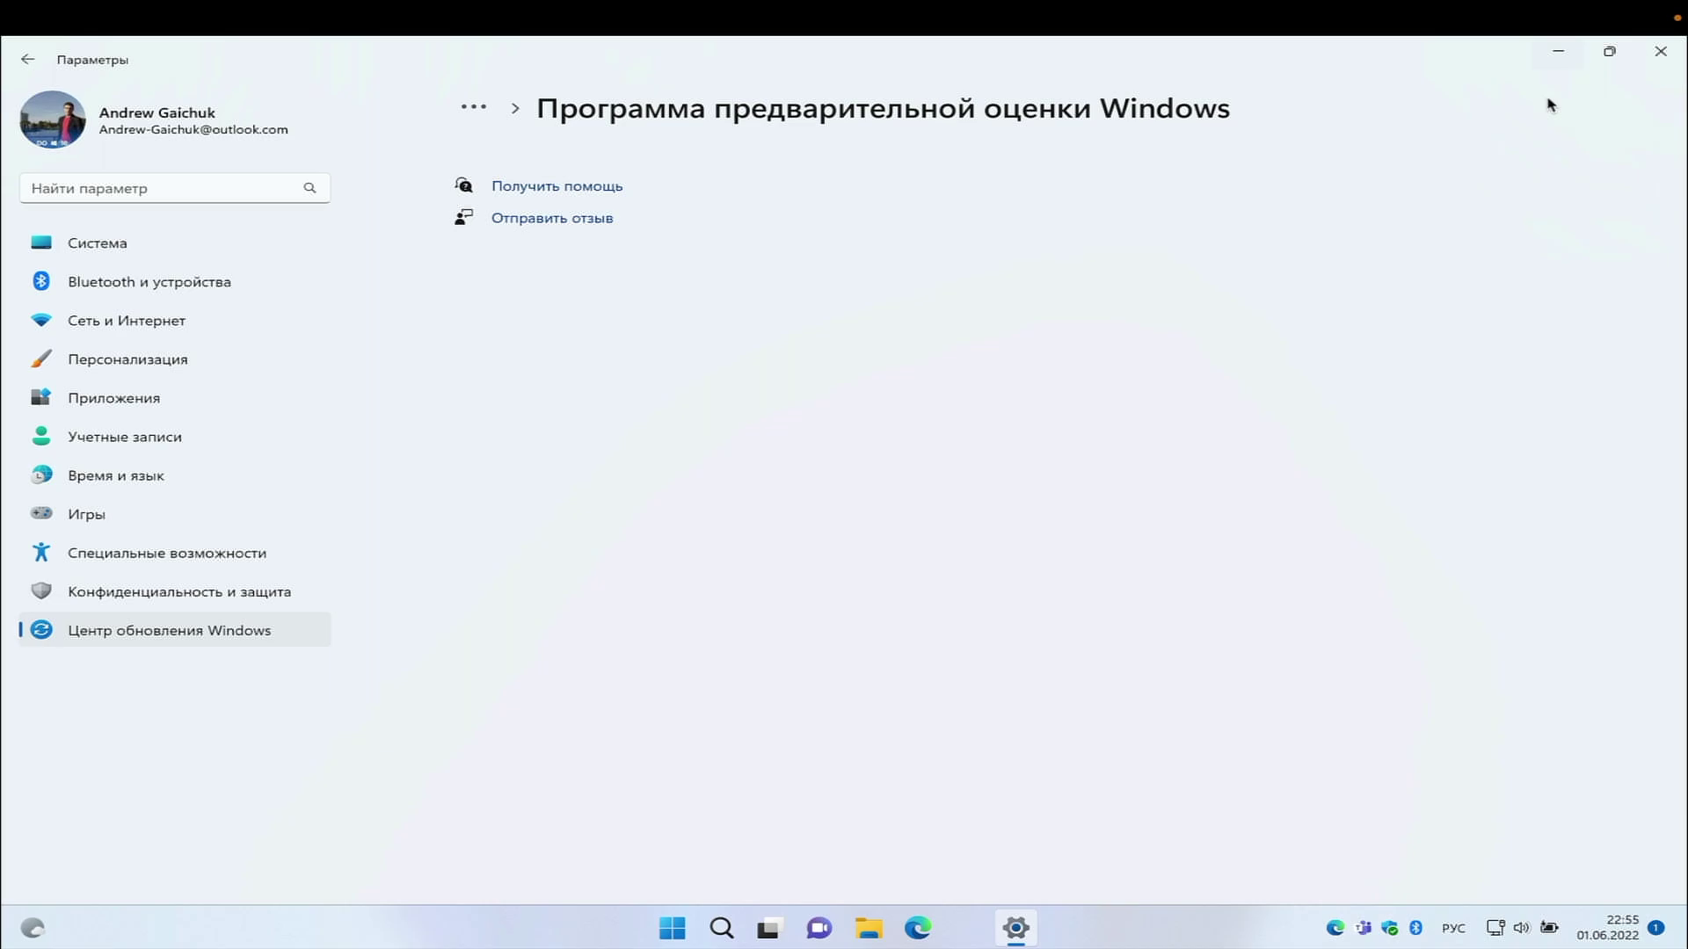
click(1660, 51)
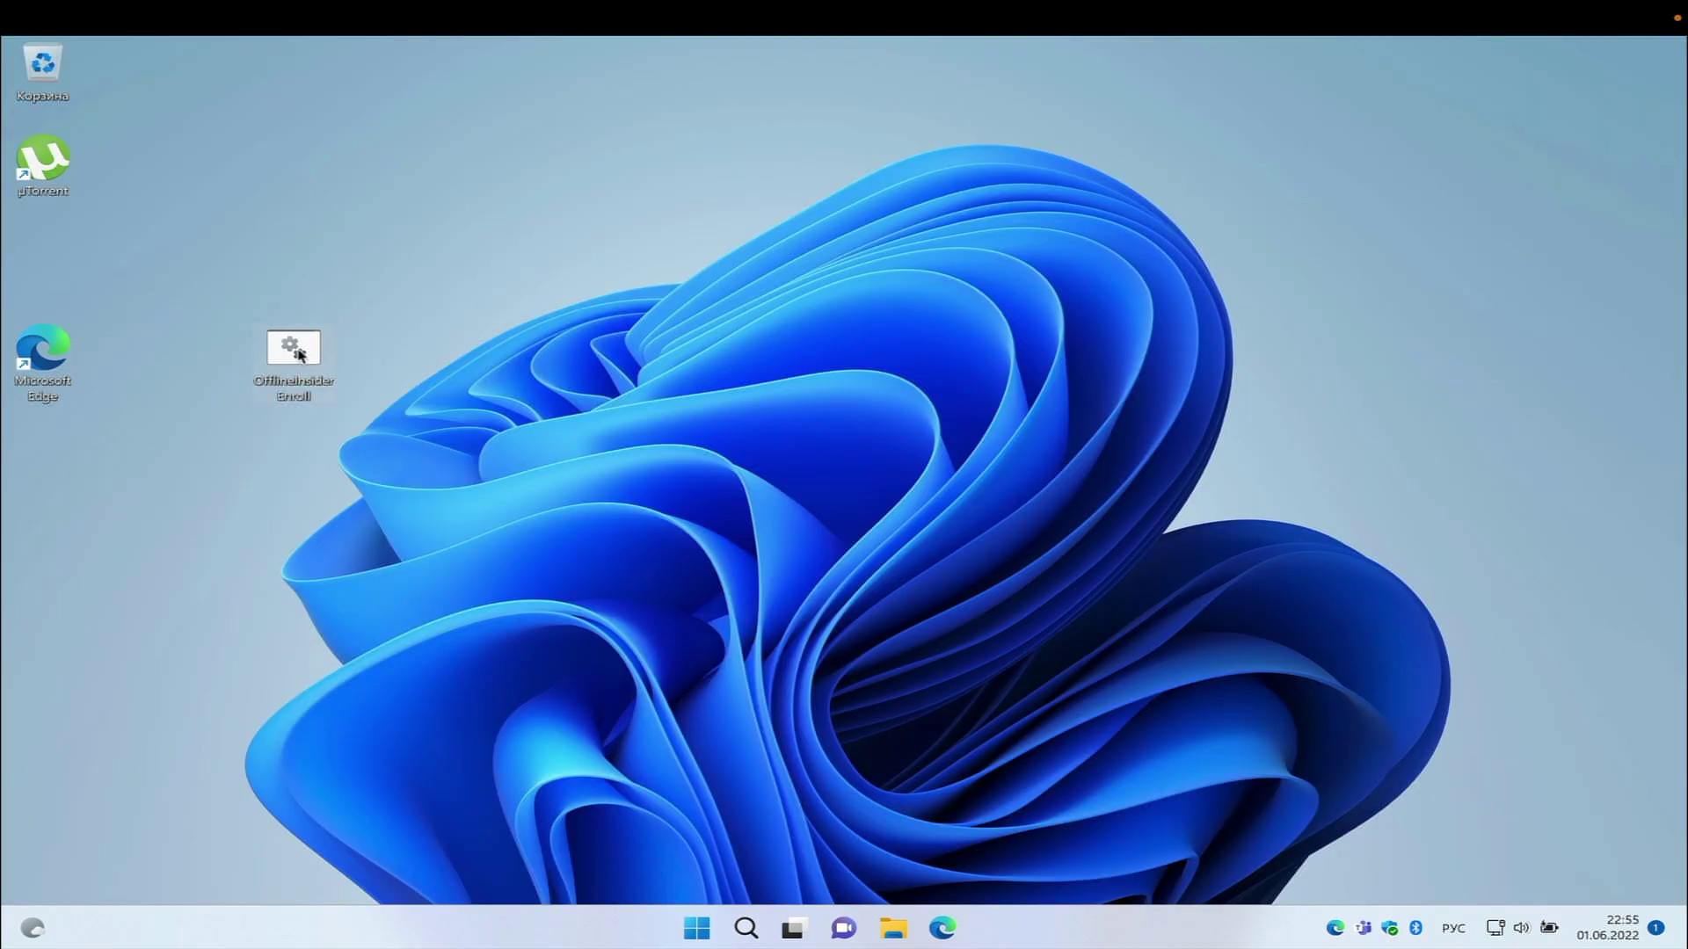
Step: Run the OfflineInsiderEnroll script as administrator and enroll the PC in the Release Preview Channel with choice 3
right_click(299, 355)
click(362, 445)
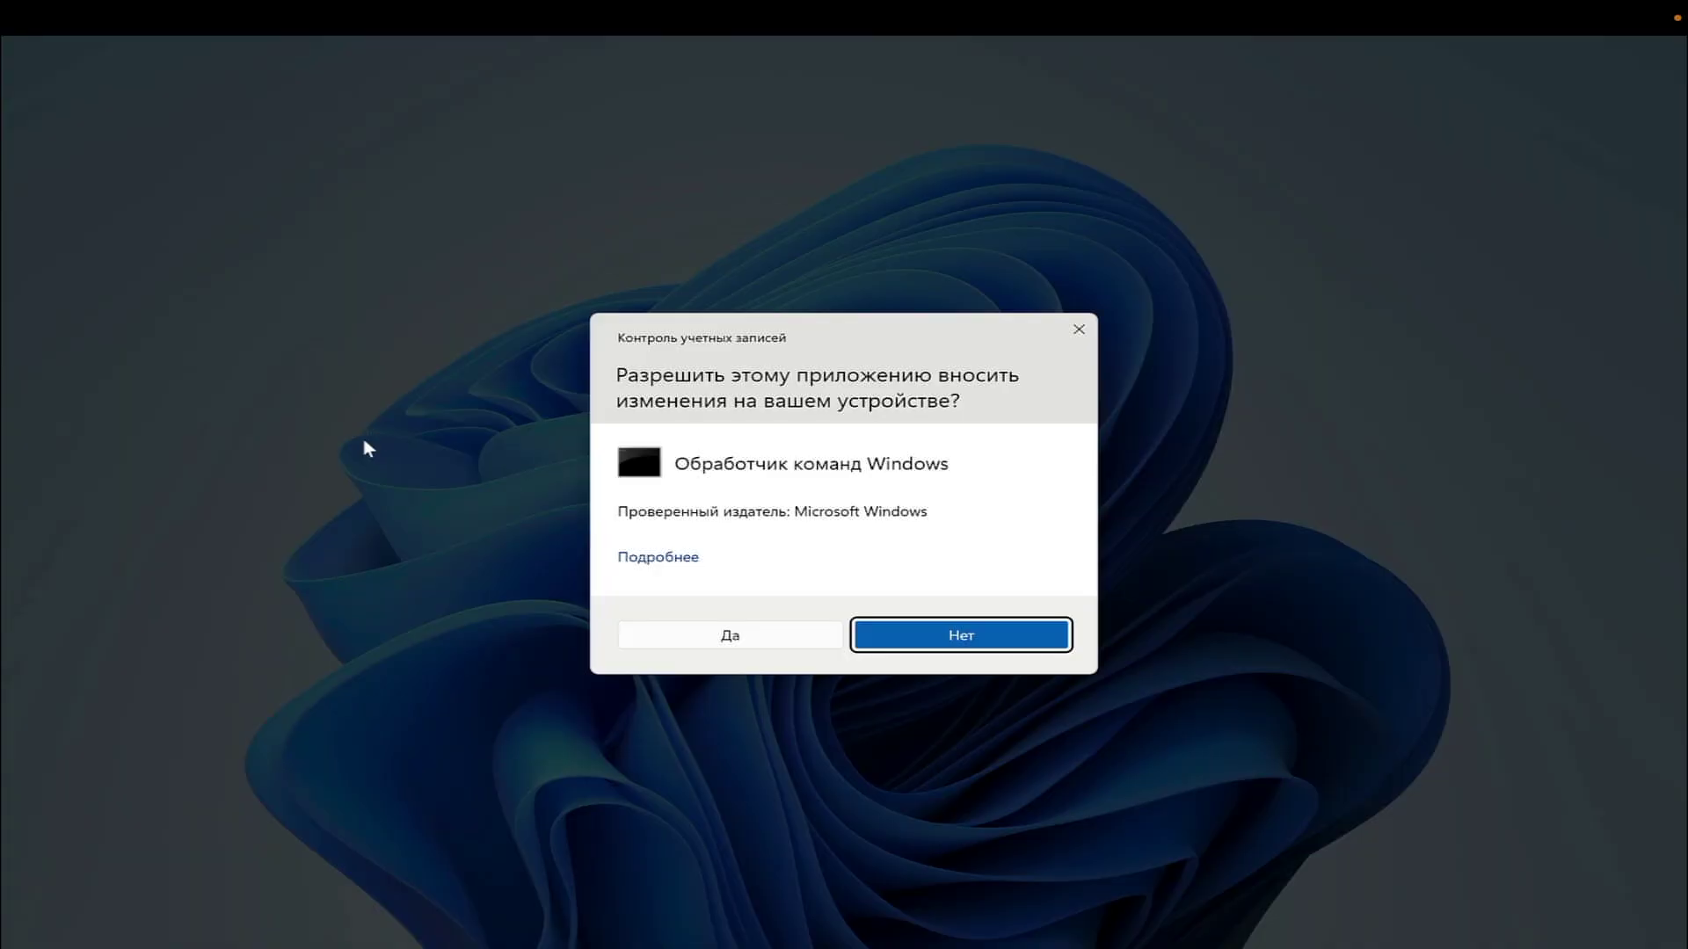
click(726, 634)
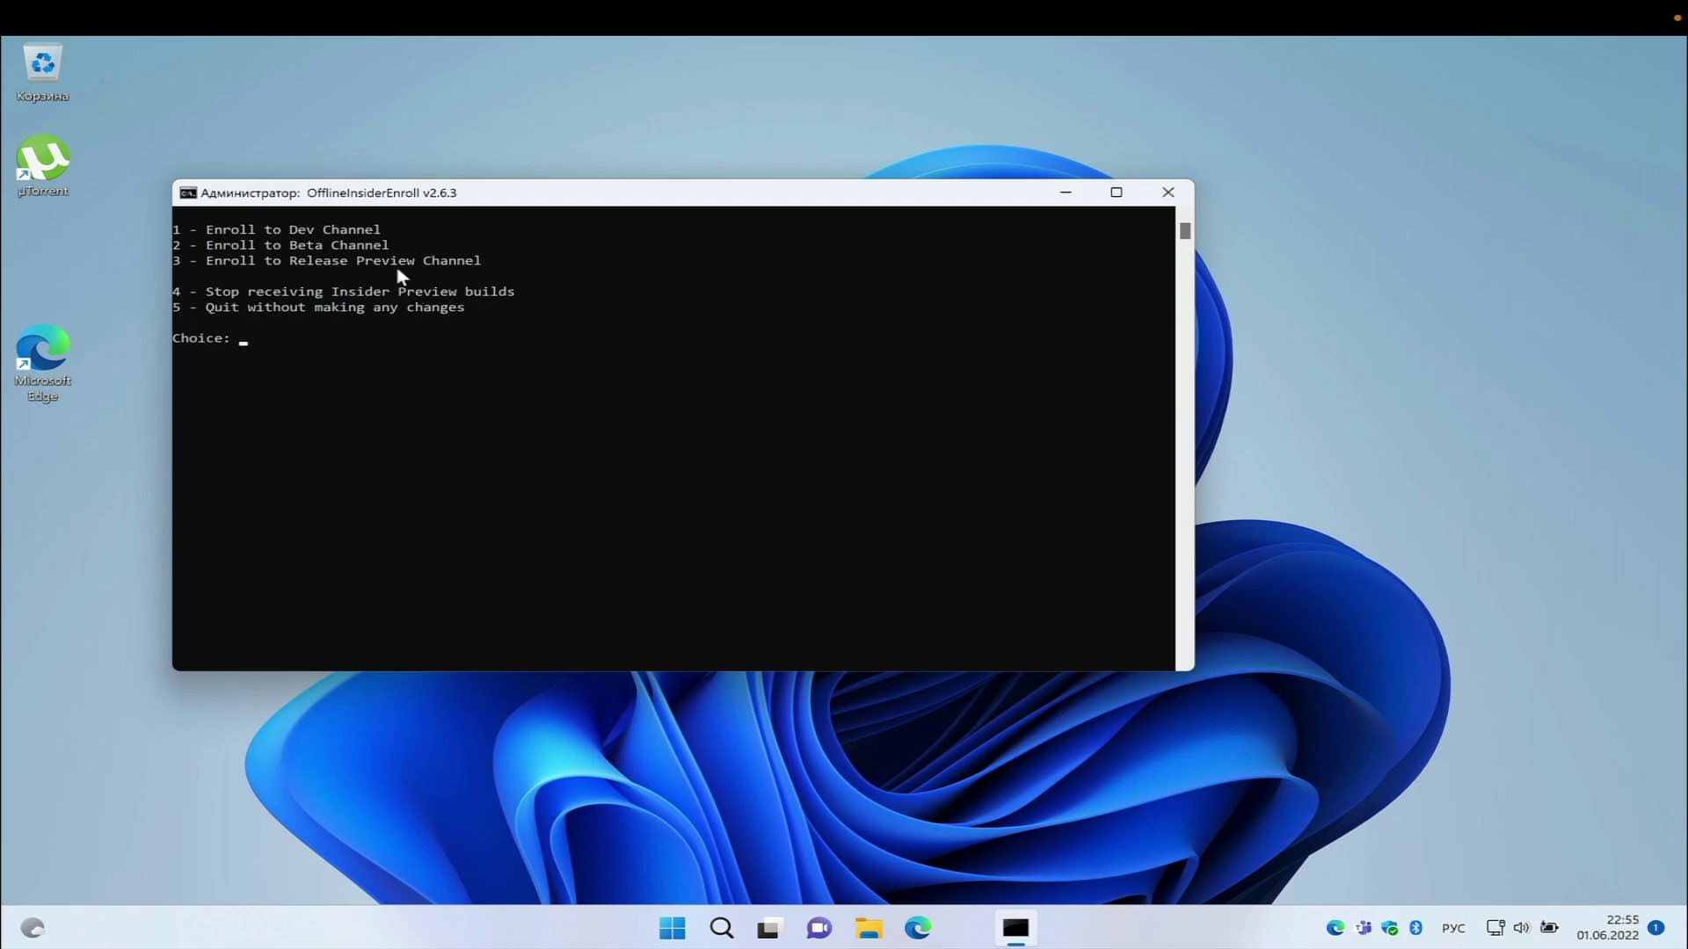
text(3)
key(Return)
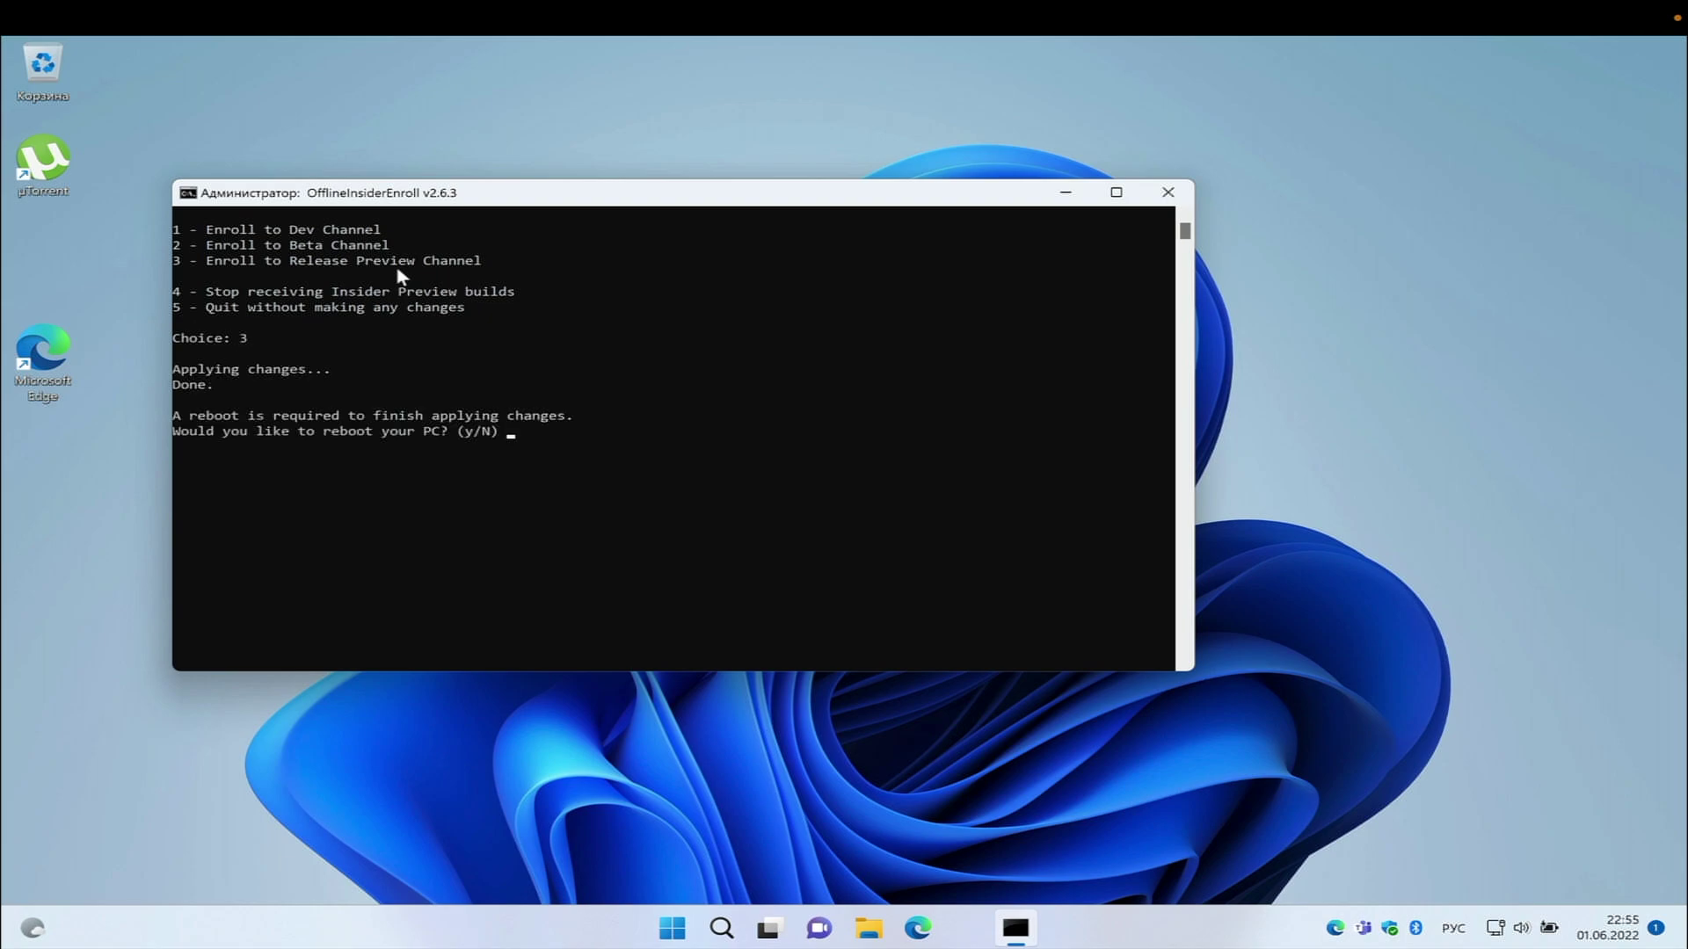
Step: Decline the script's reboot offer by answering n with the English keyboard layout
text(т)
key(BackSpace)
key(alt+shift)
text(n)
key(Return)
Step: Check the applied enrollment configuration on the Windows Insider Program page of the Windows Update settings
key(super)
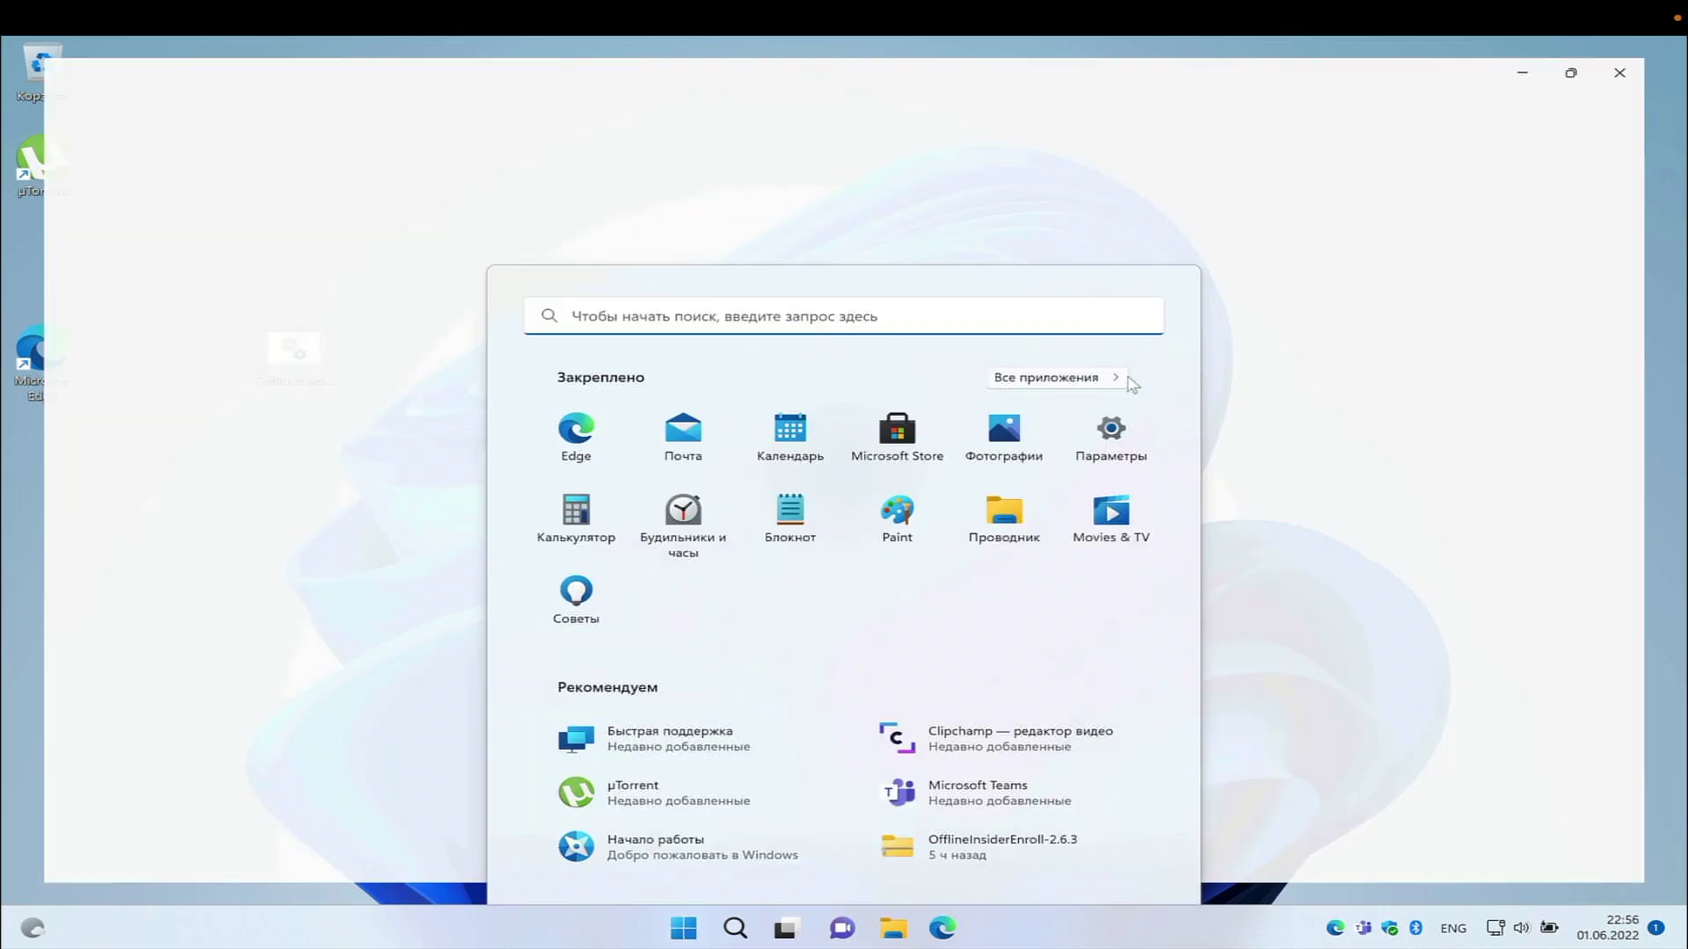
click(212, 626)
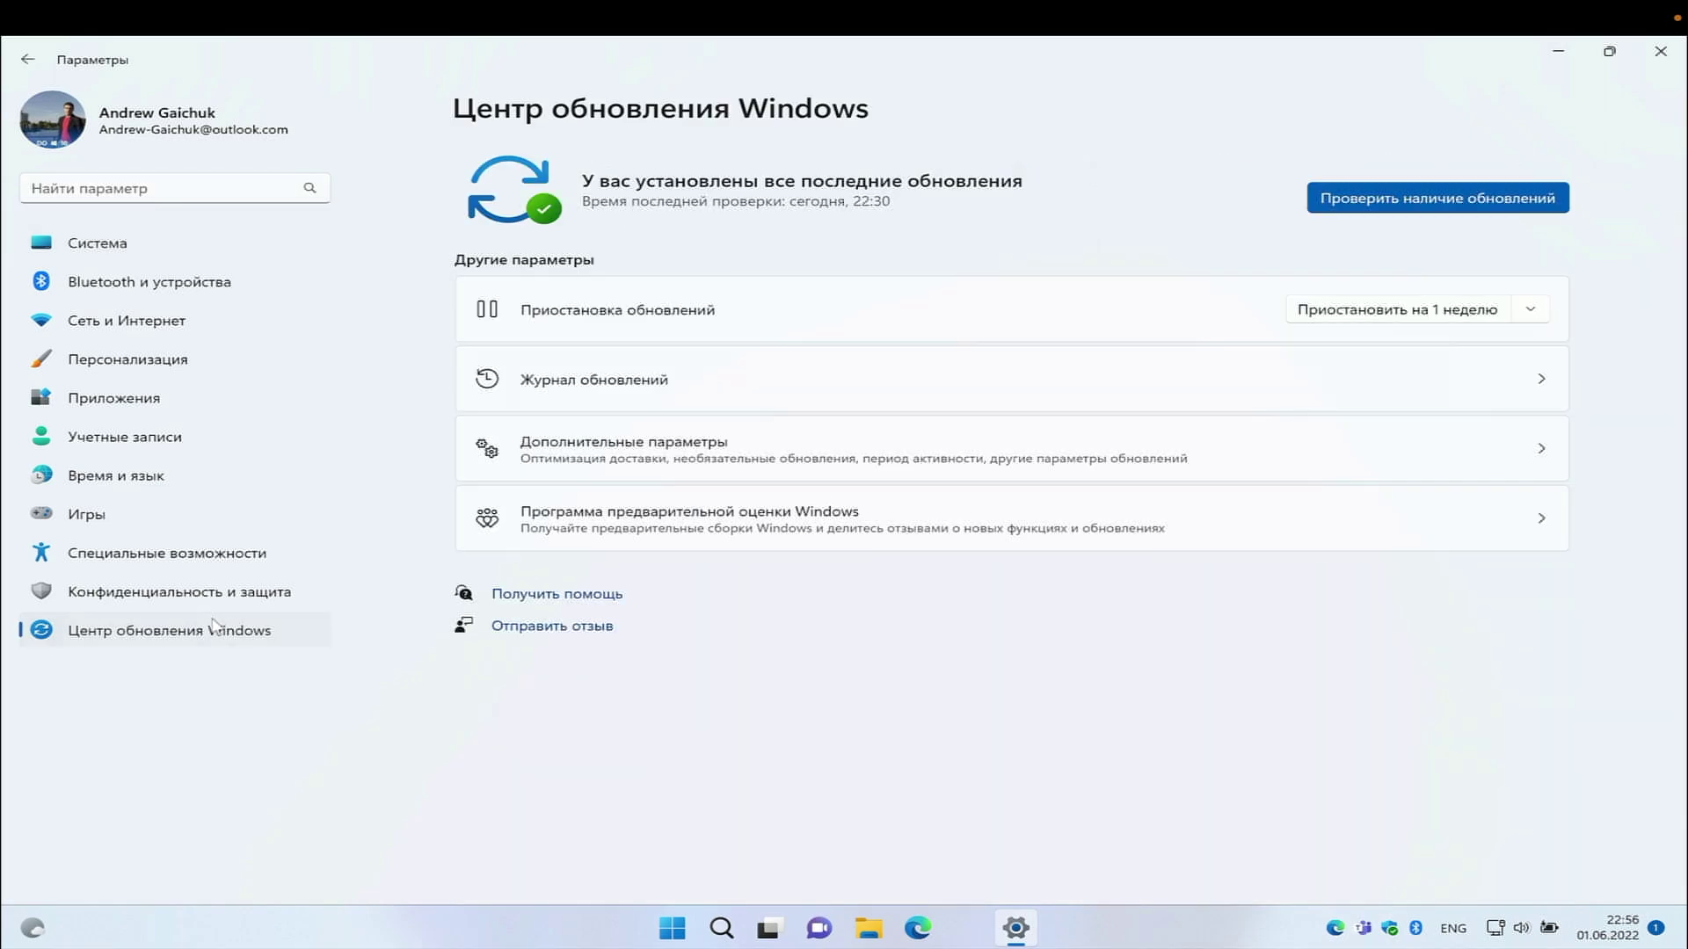
click(750, 540)
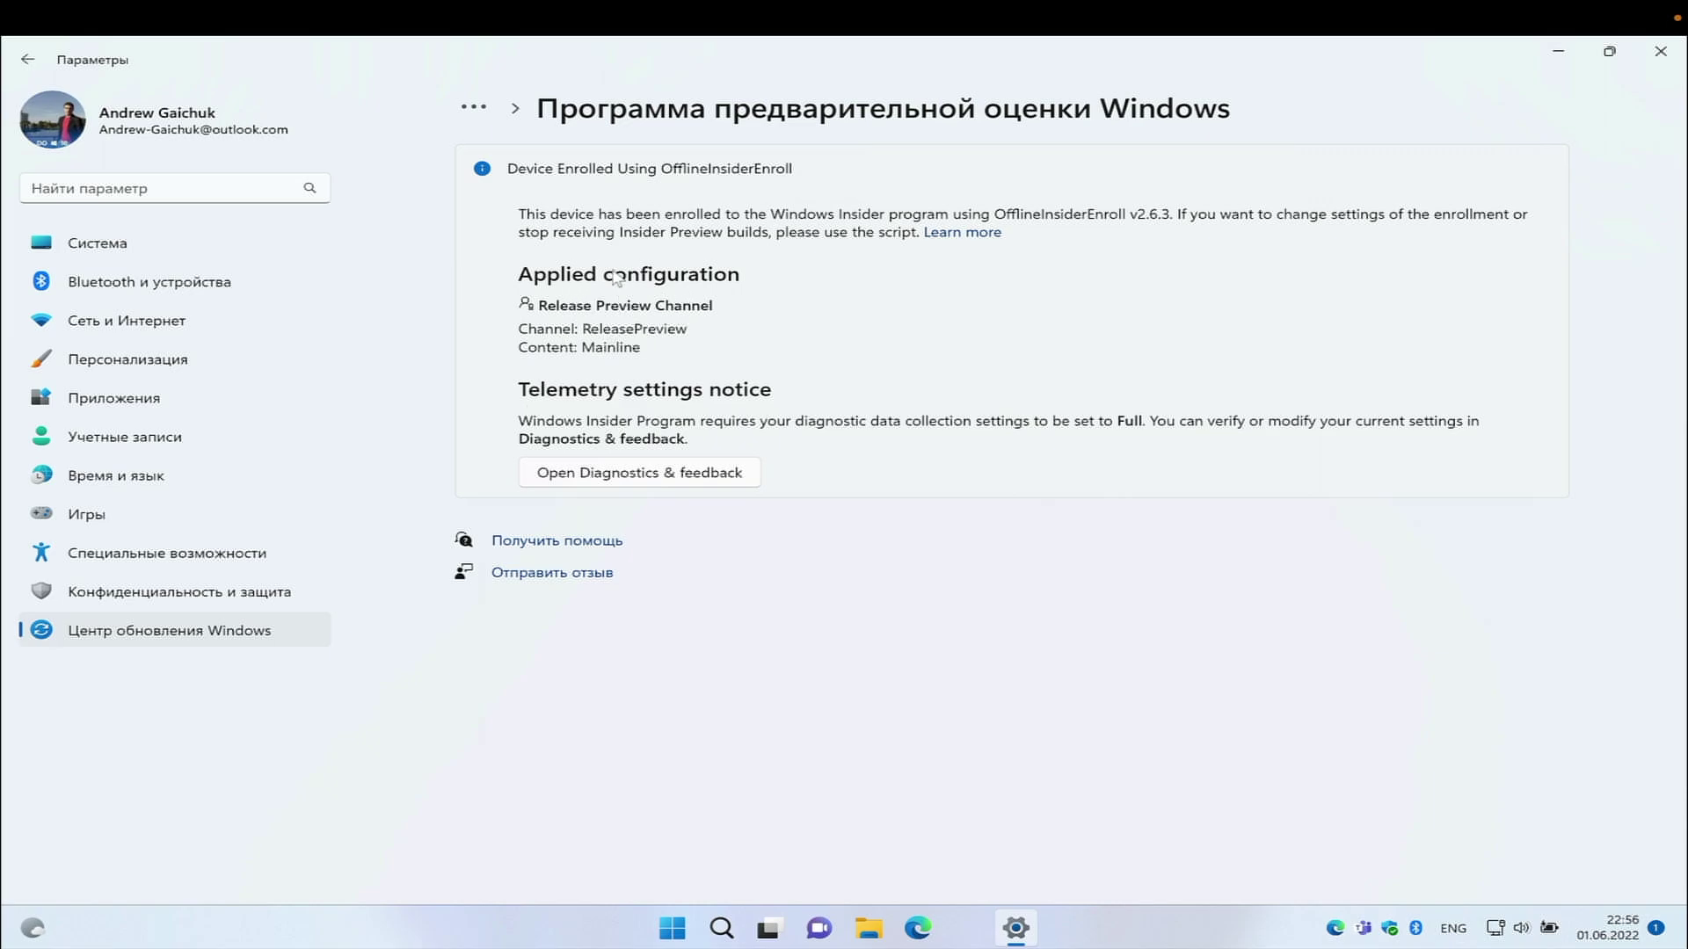
Step: Check the Windows edition, version and build in the system's About information, and close Settings
click(125, 630)
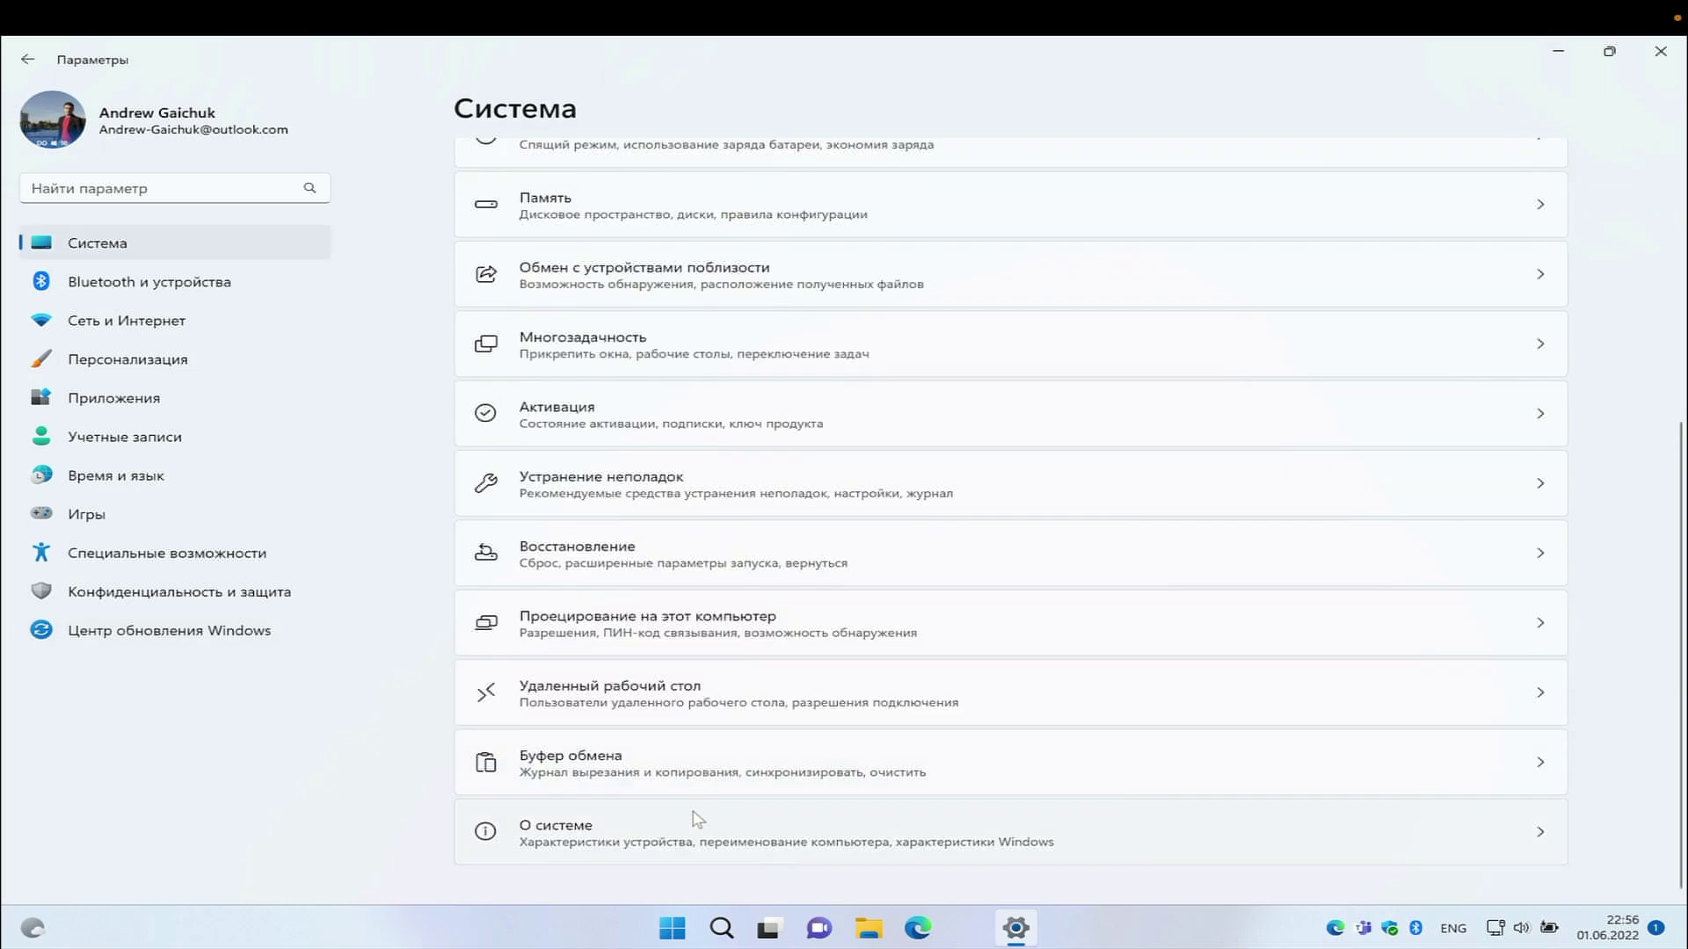
click(698, 822)
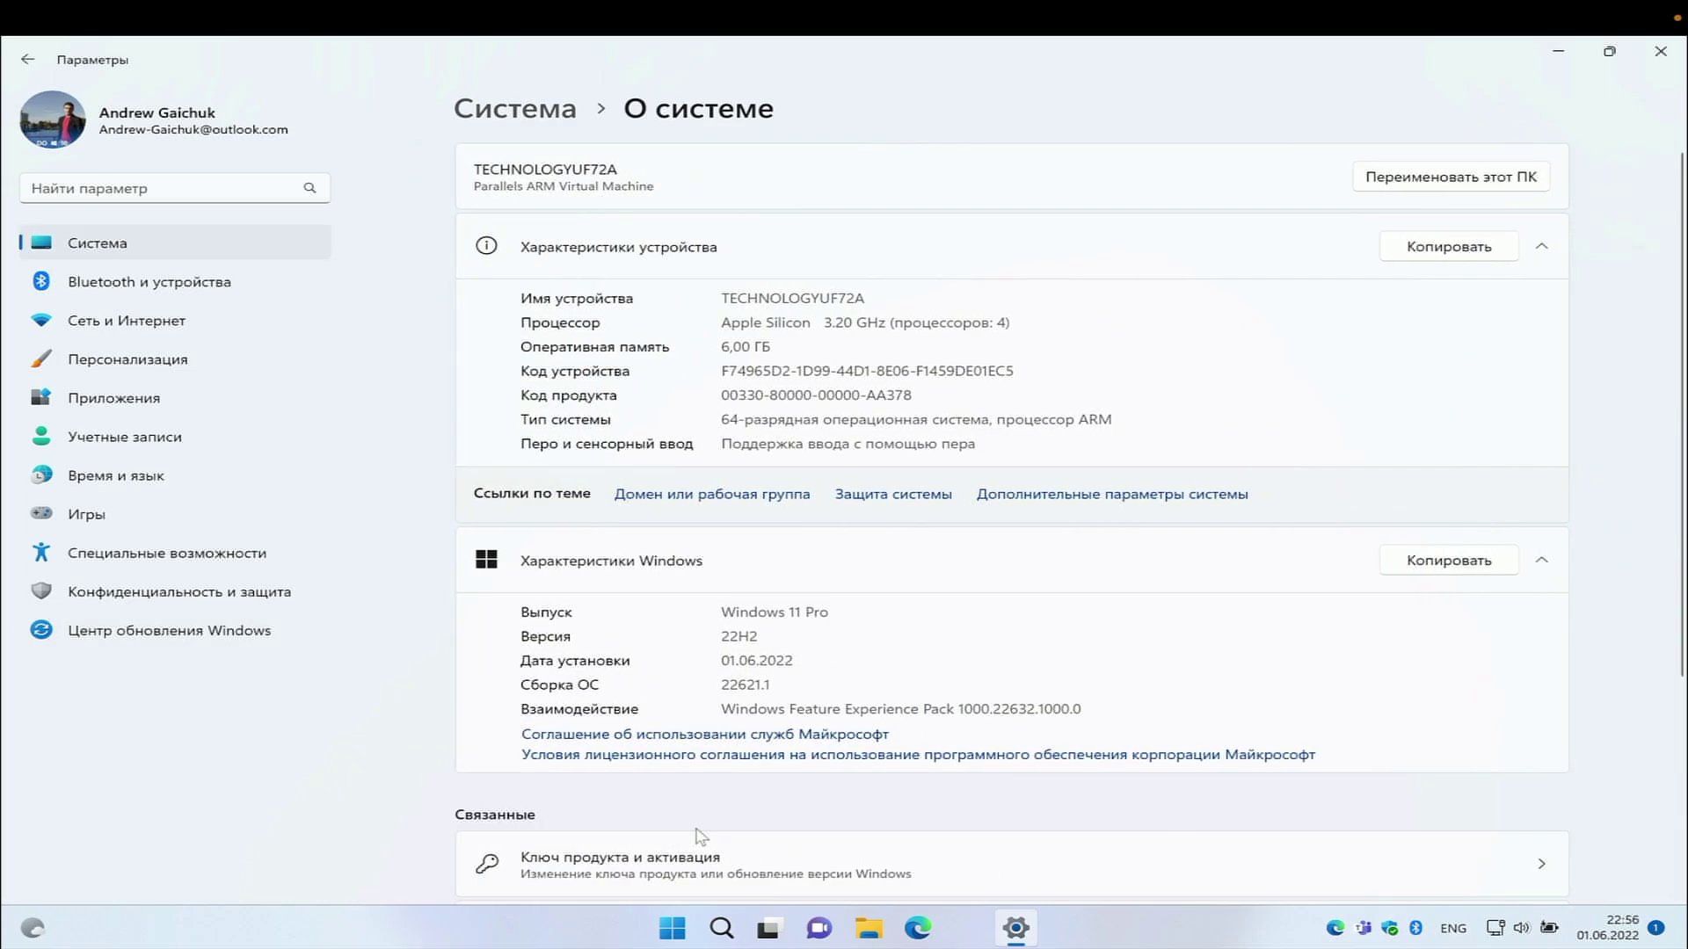
key(alt+F4)
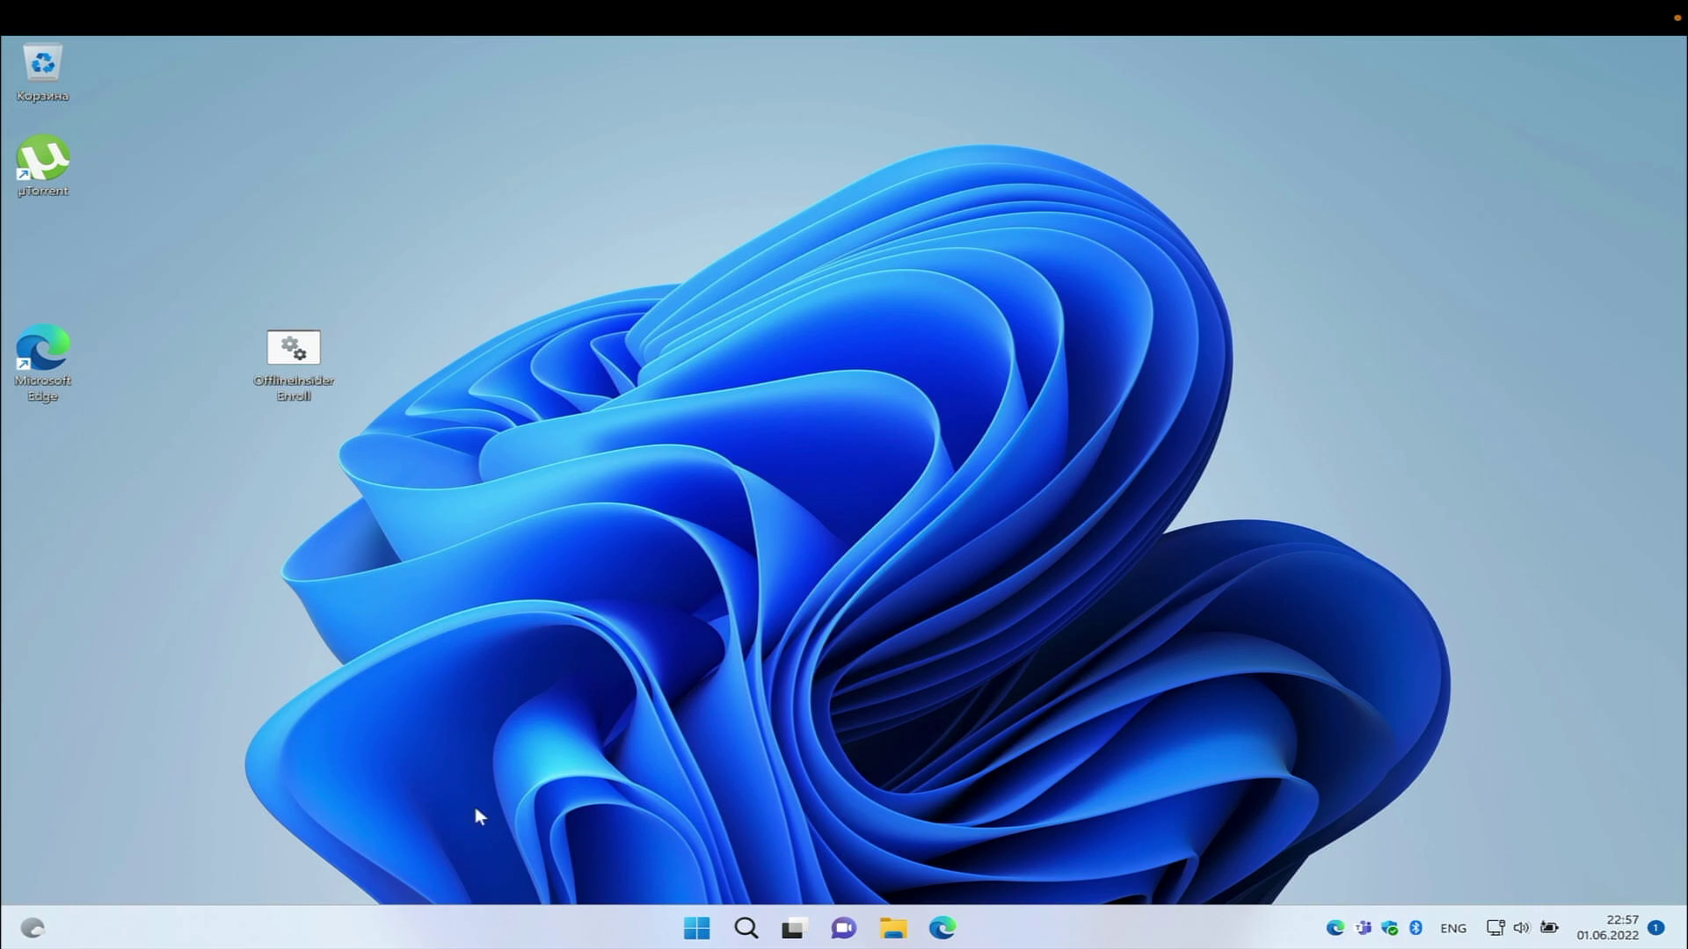
Step: Examine the $WinREAgent folder and compatAppraiserResources.dll on Local Disk (C:), and return to the desktop
key(super+e)
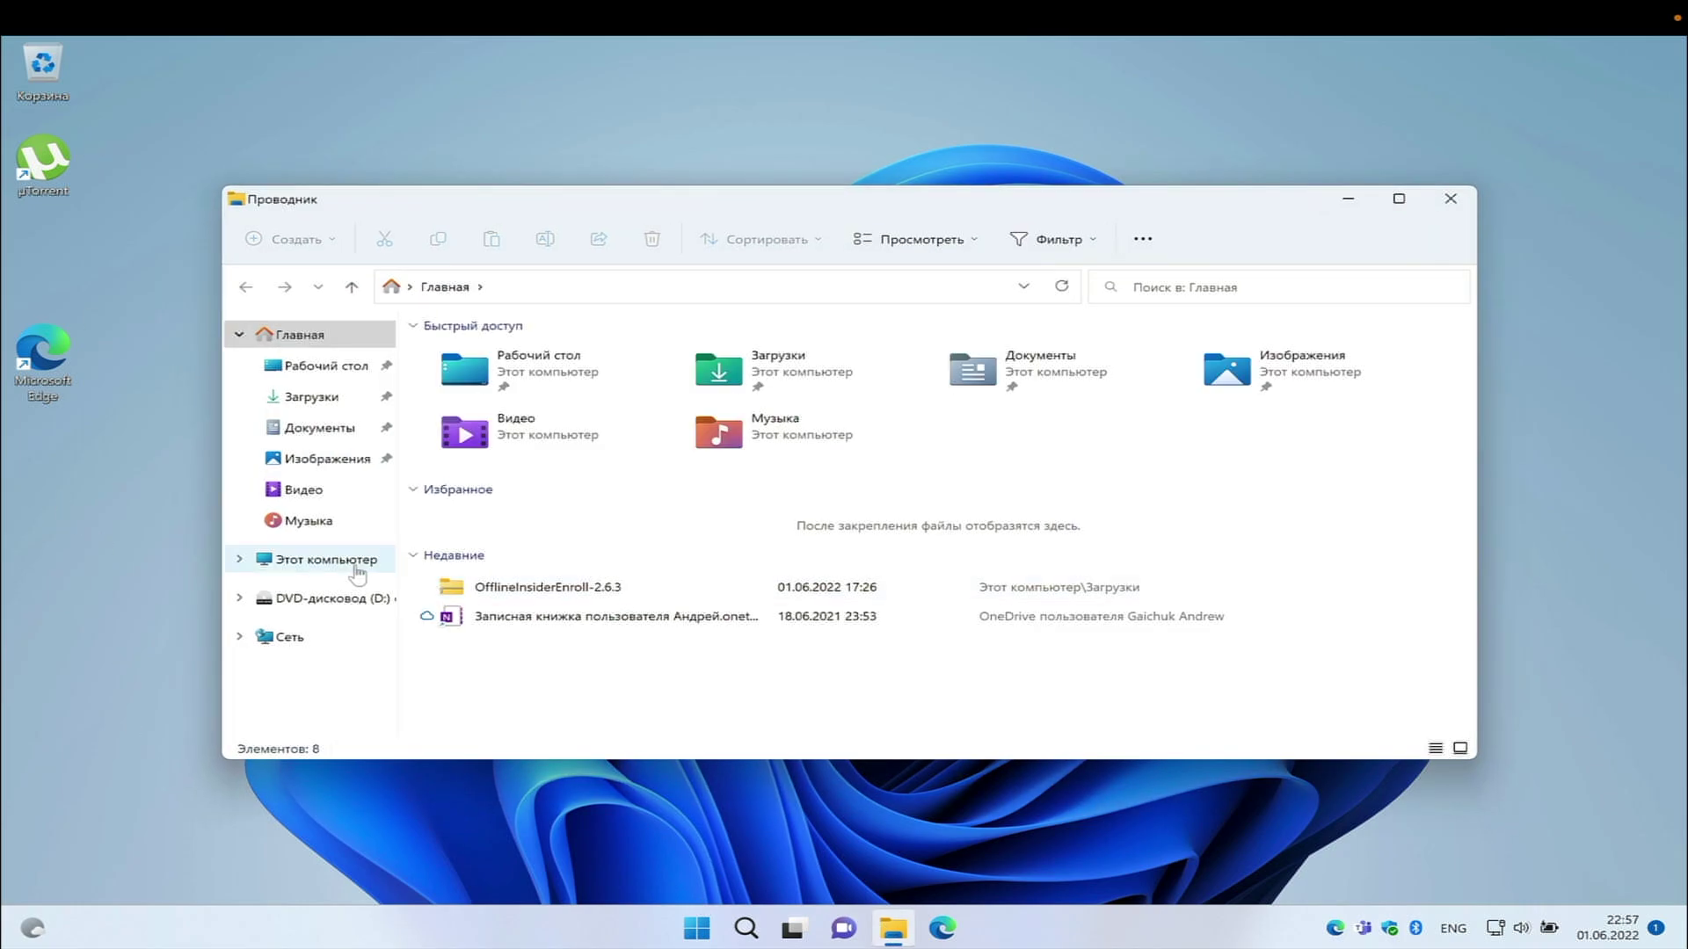
click(309, 559)
double_click(562, 490)
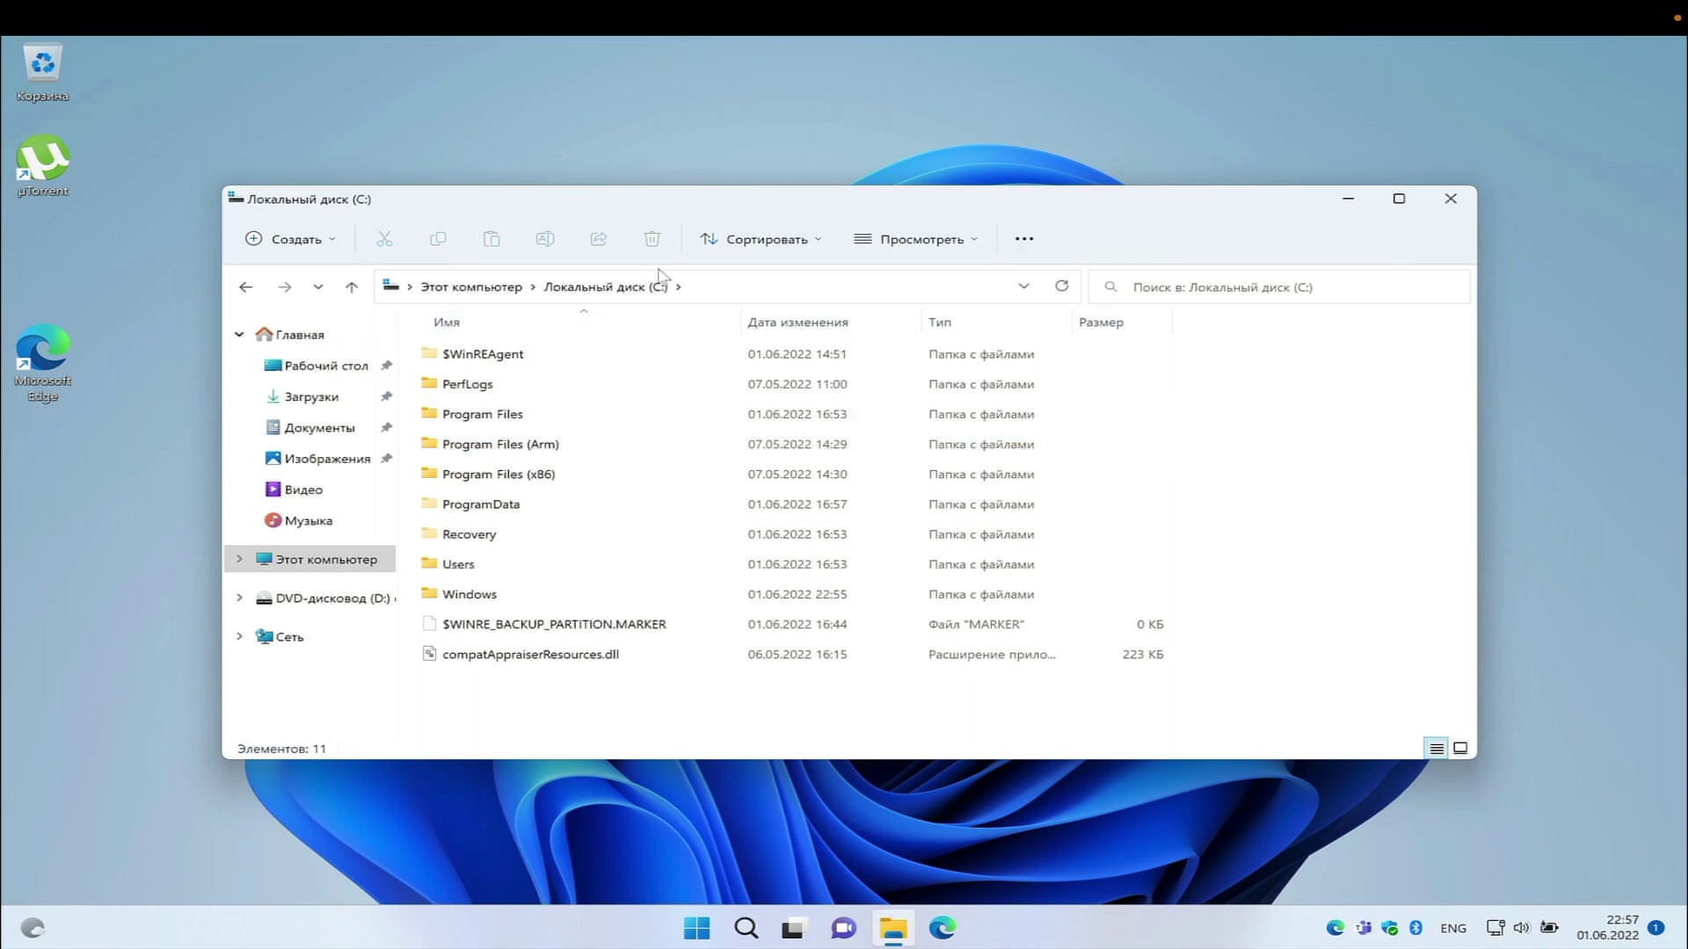
click(1024, 238)
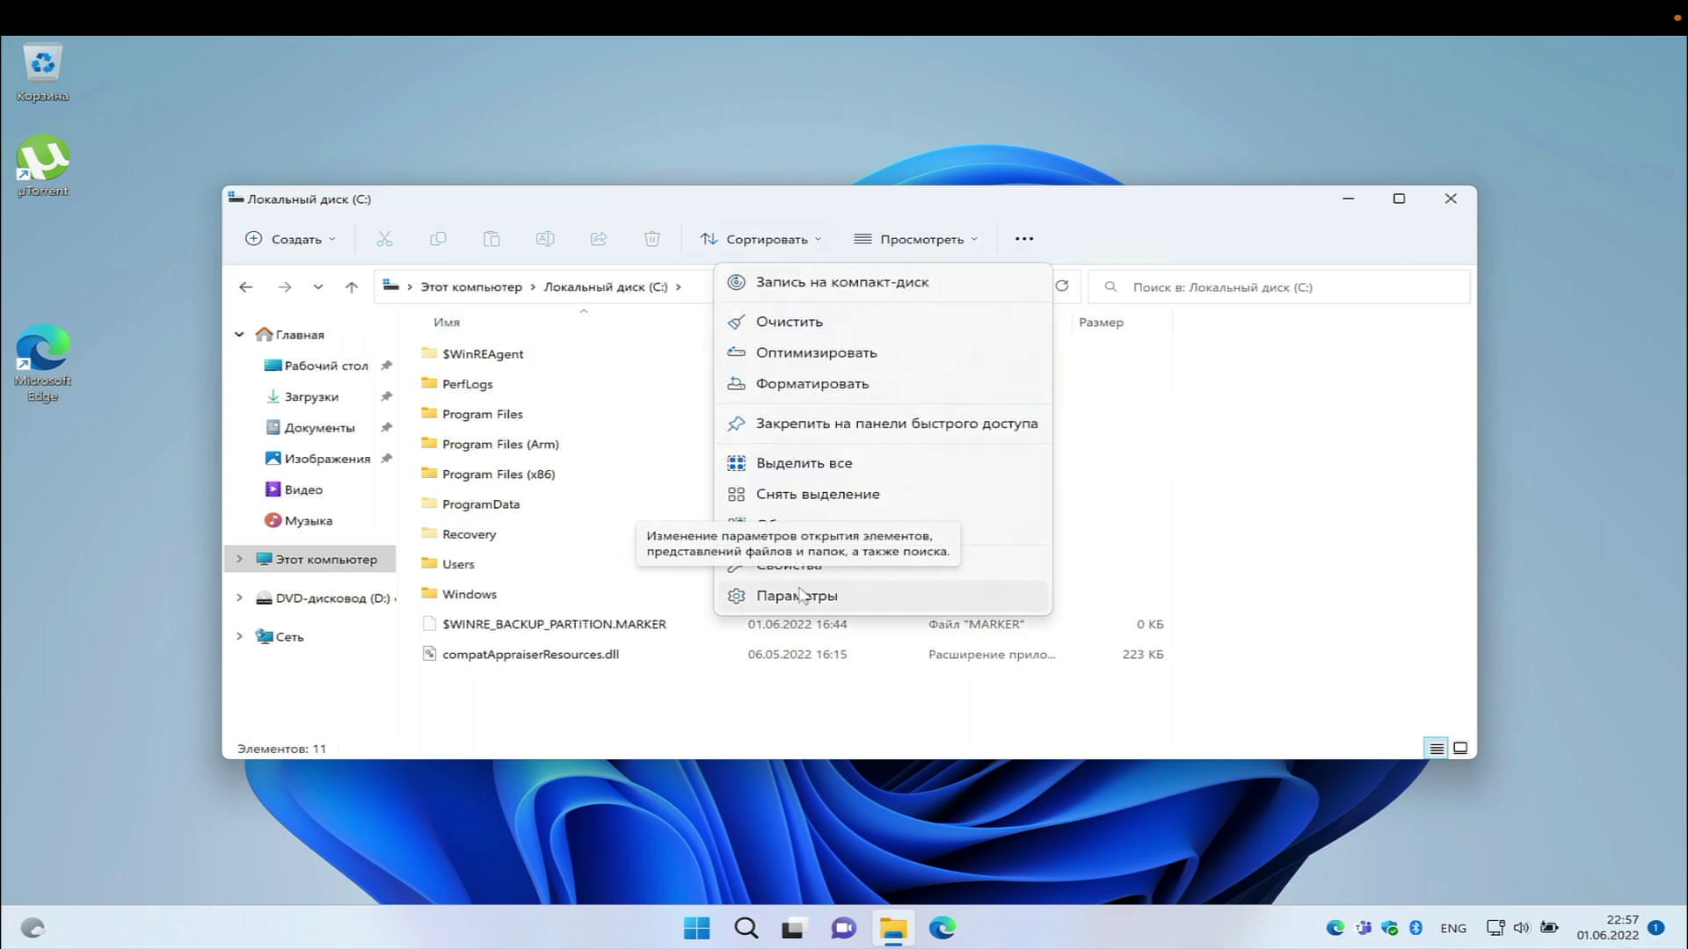
click(669, 535)
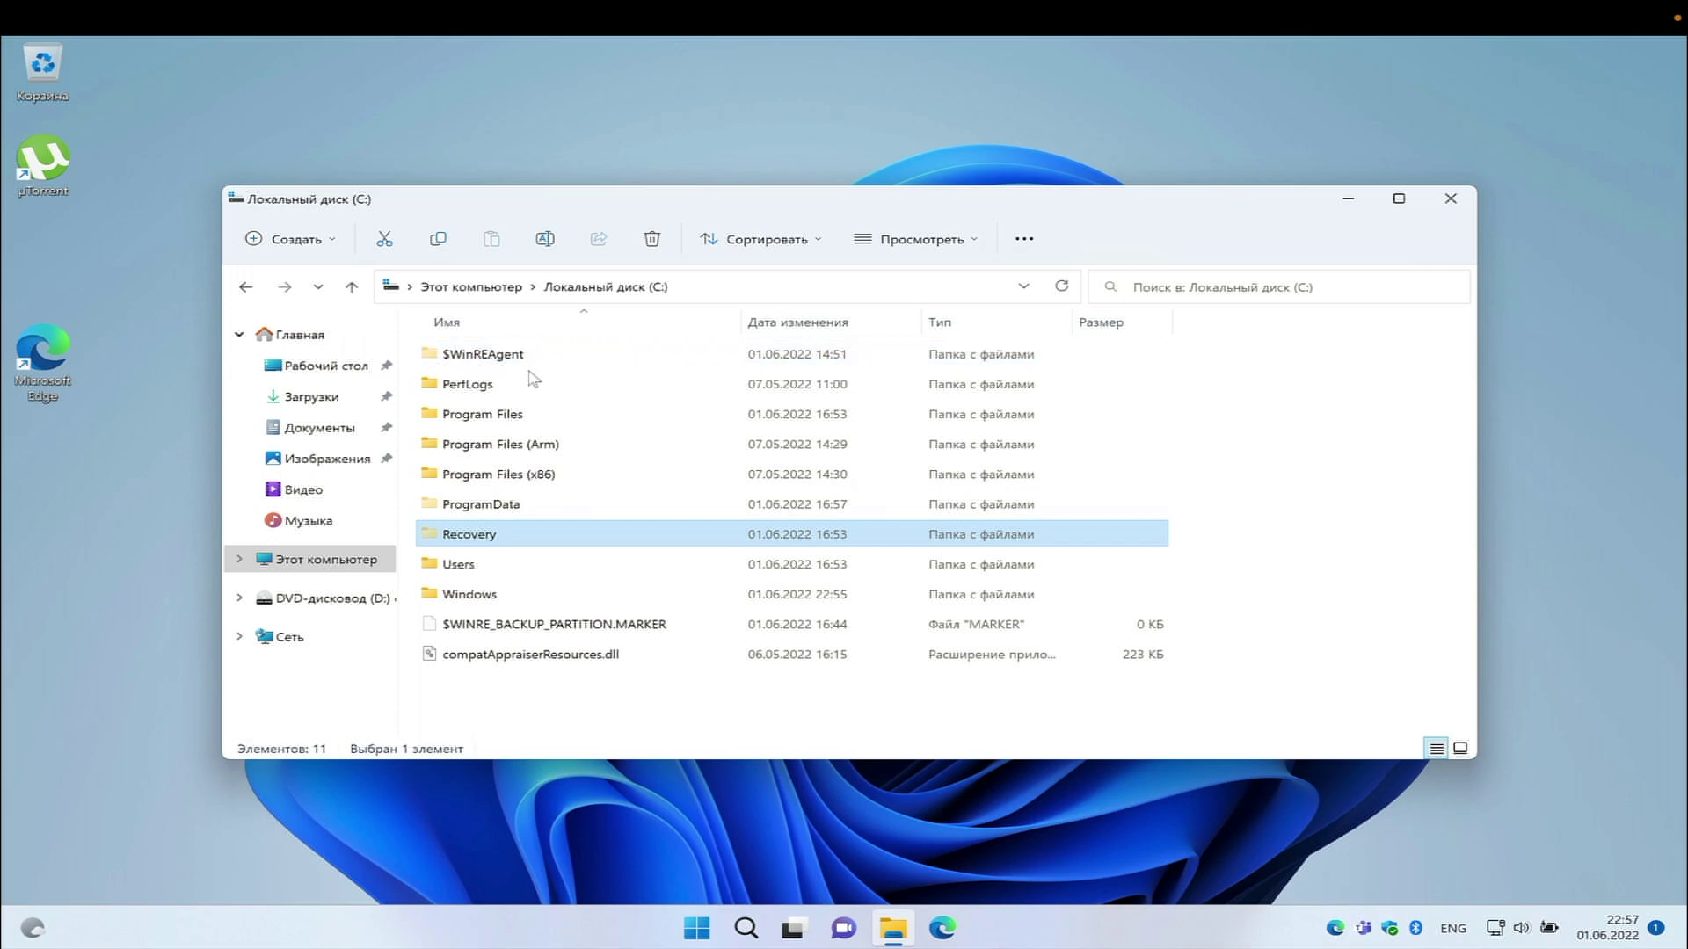
double_click(493, 360)
click(245, 286)
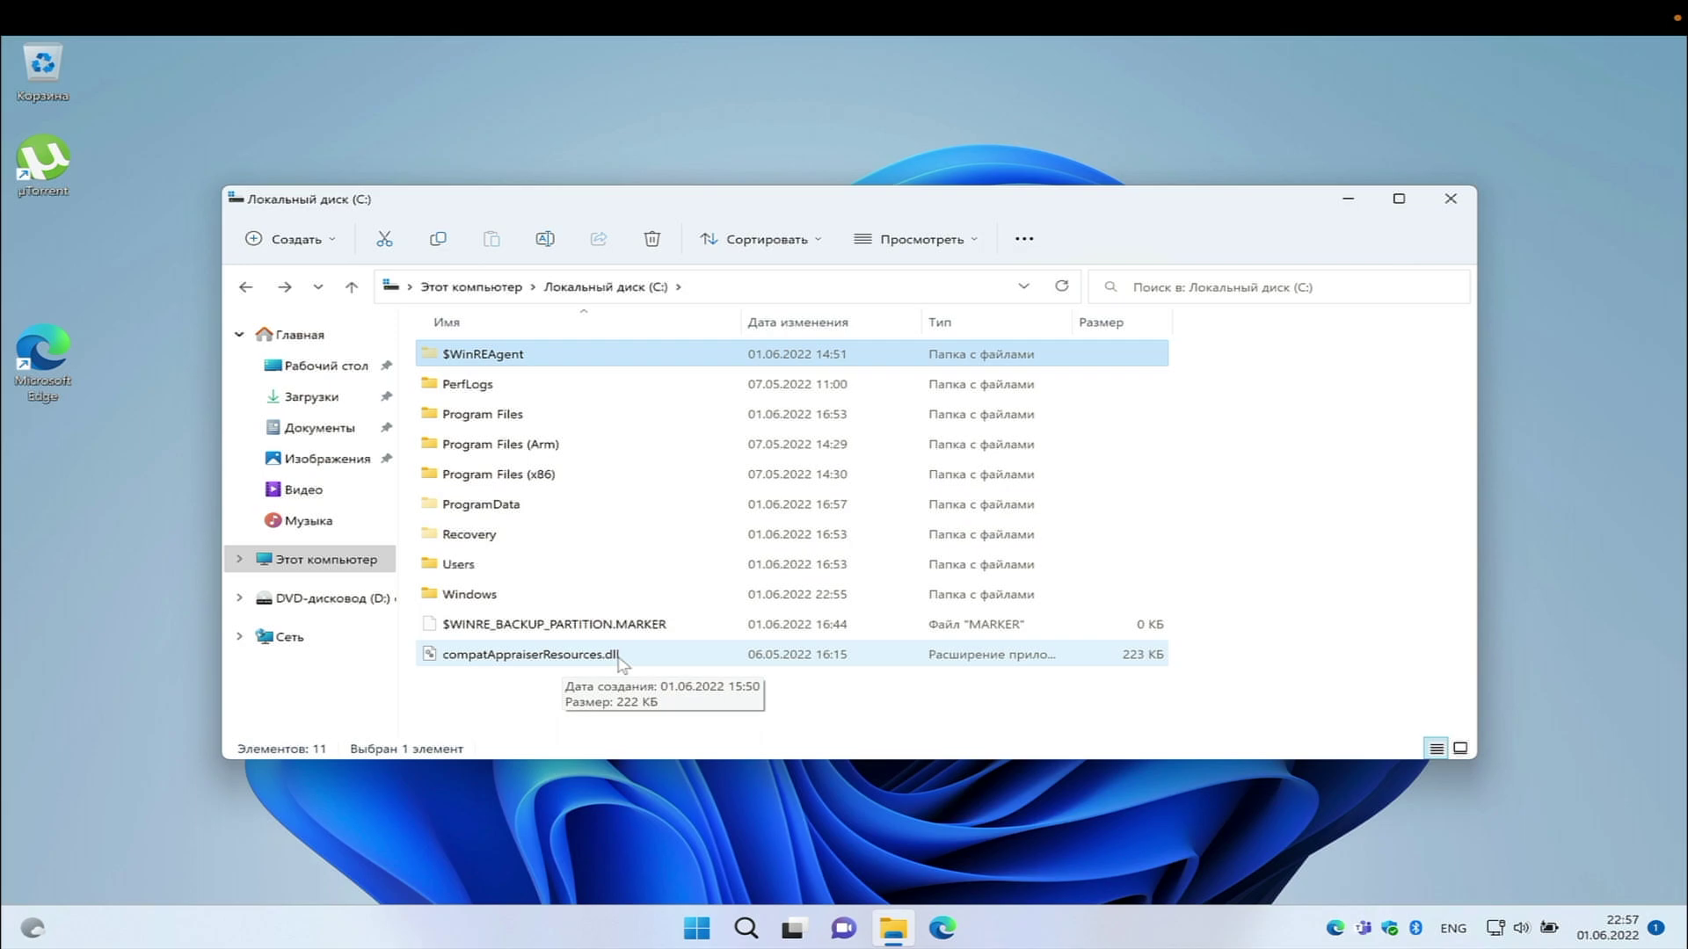
key(super+d)
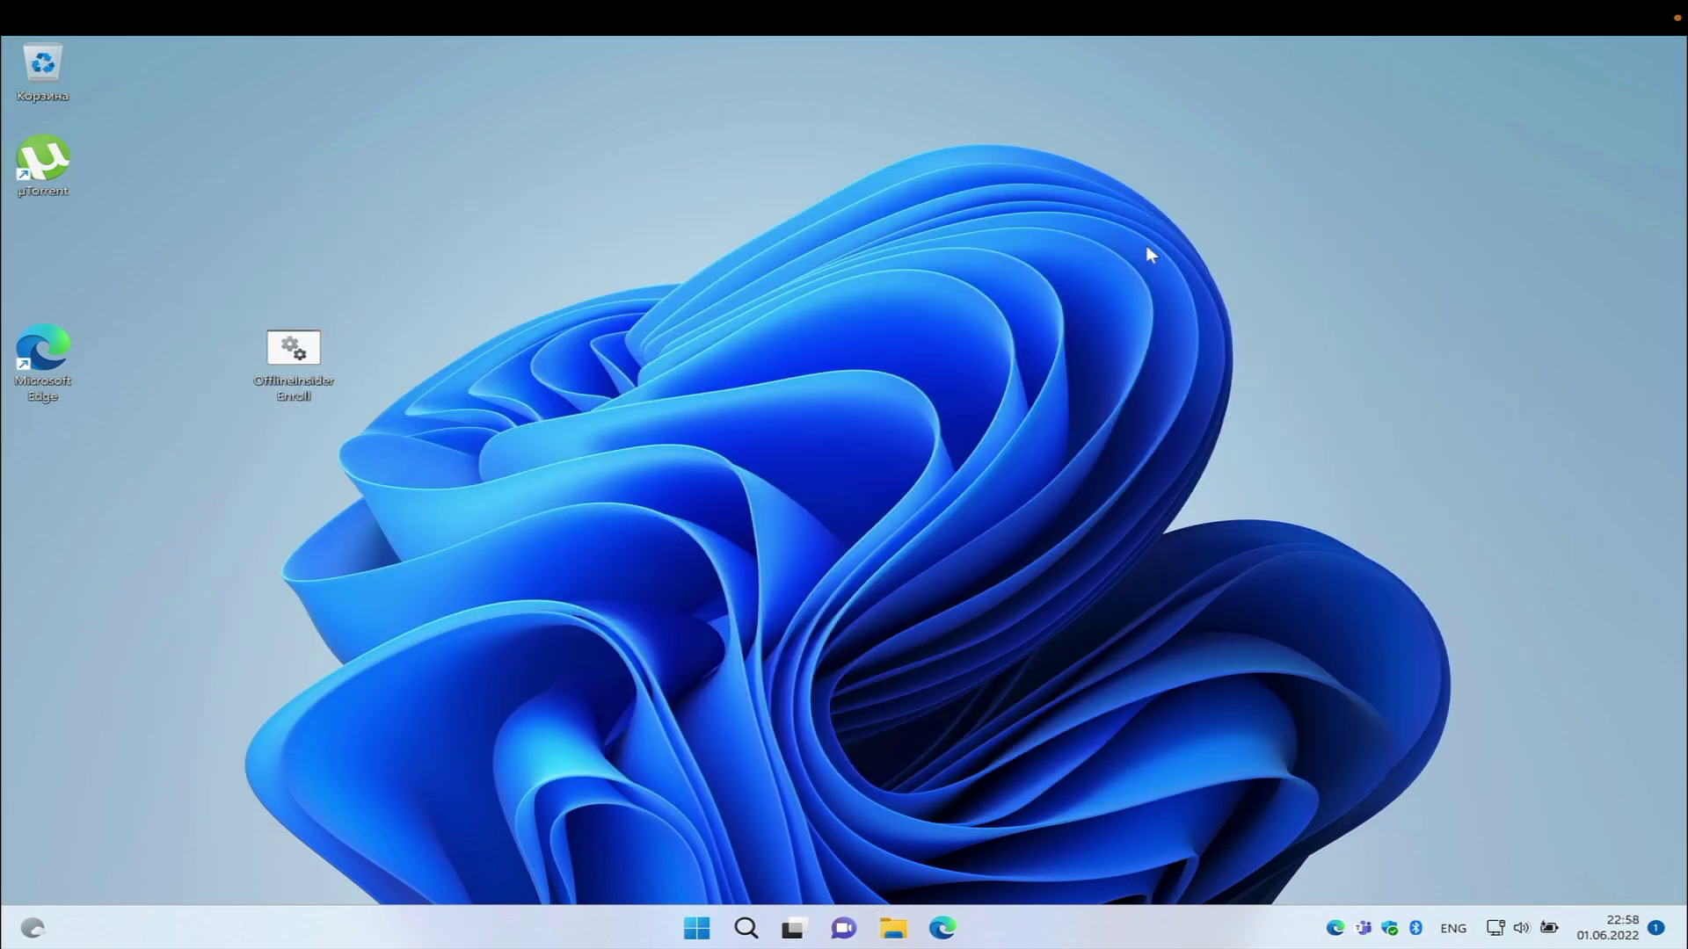